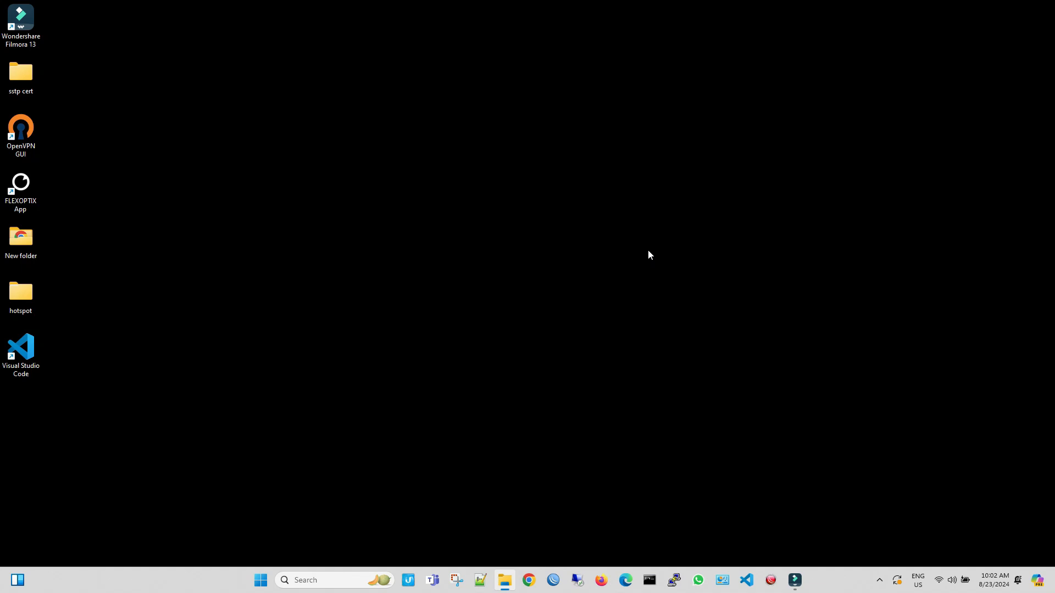
Open Firefox, search the web for "wireguard" and open the official WireGuard website.
click(601, 580)
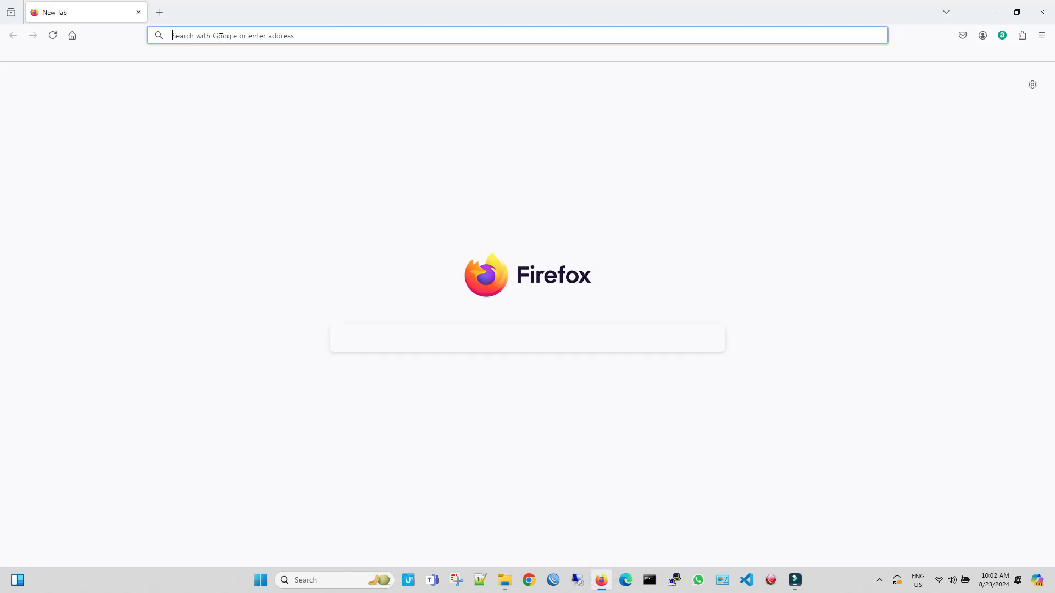
text(wireguard)
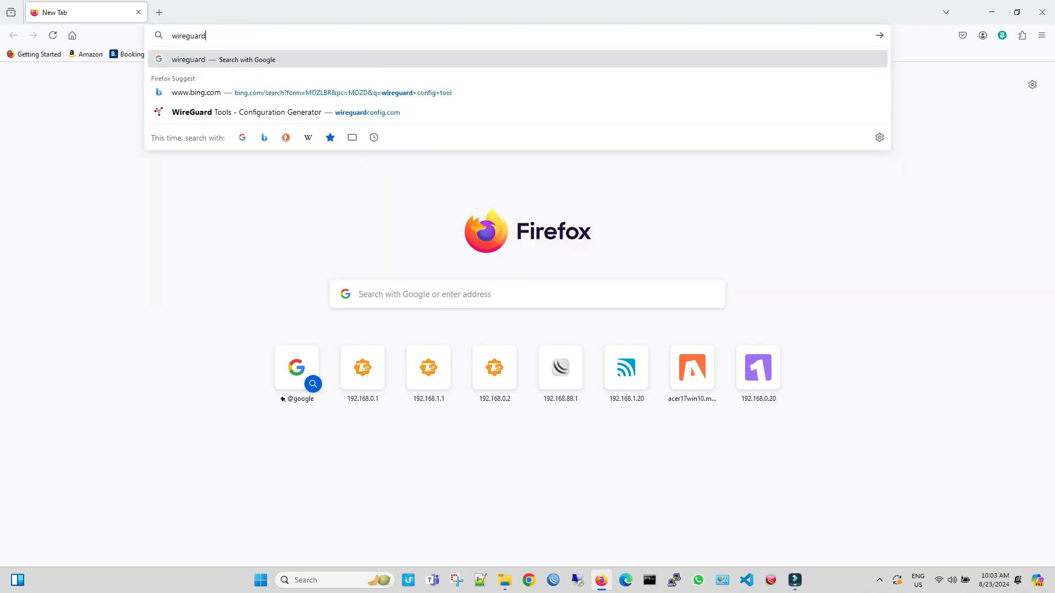
key(Return)
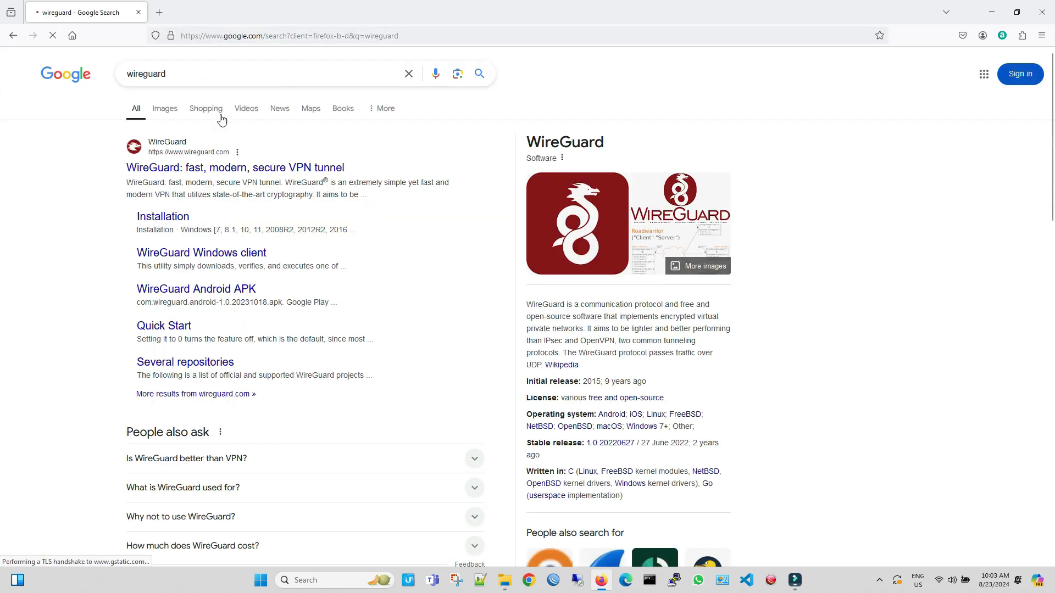
click(220, 169)
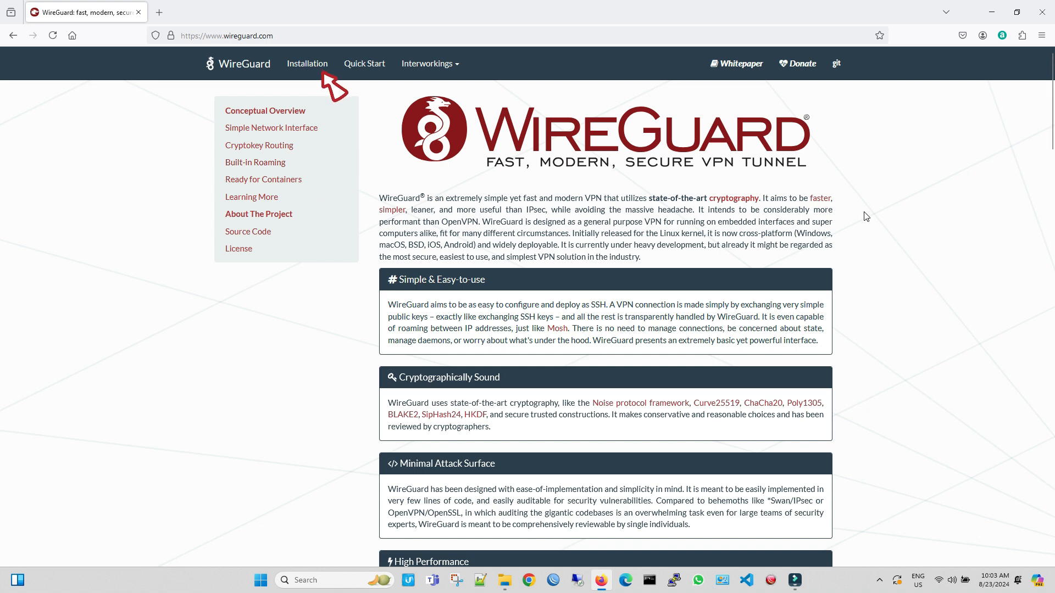
Read through the WireGuard home page, including the conceptual overview, Cryptokey Routing and its sample server and client configurations.
scroll(865, 215, down, 10)
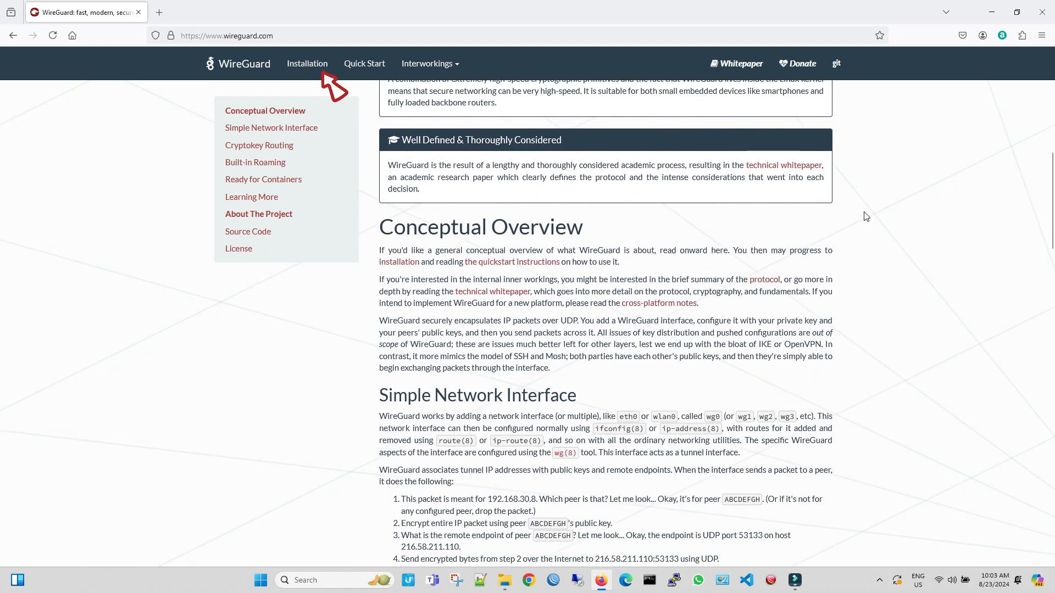
scroll(865, 216, down, 6)
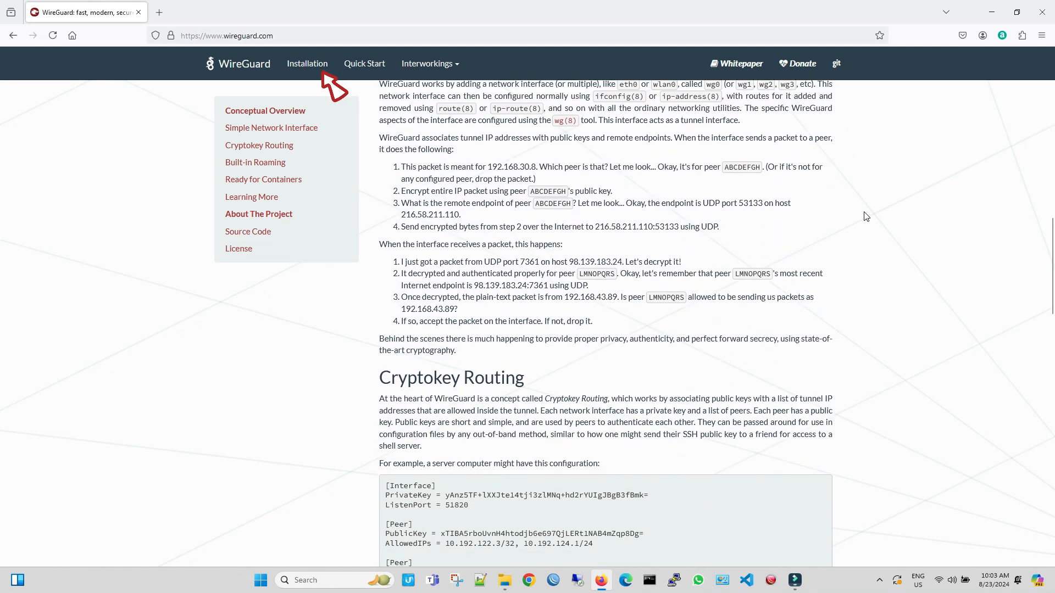
scroll(866, 216, down, 6)
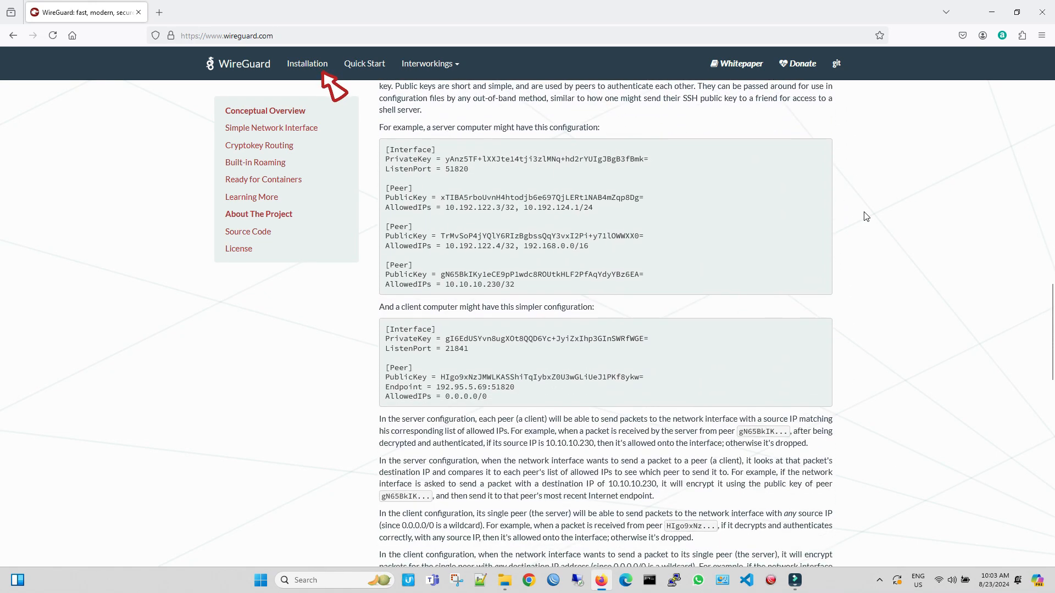
scroll(865, 216, down, 1)
scroll(866, 216, down, 4)
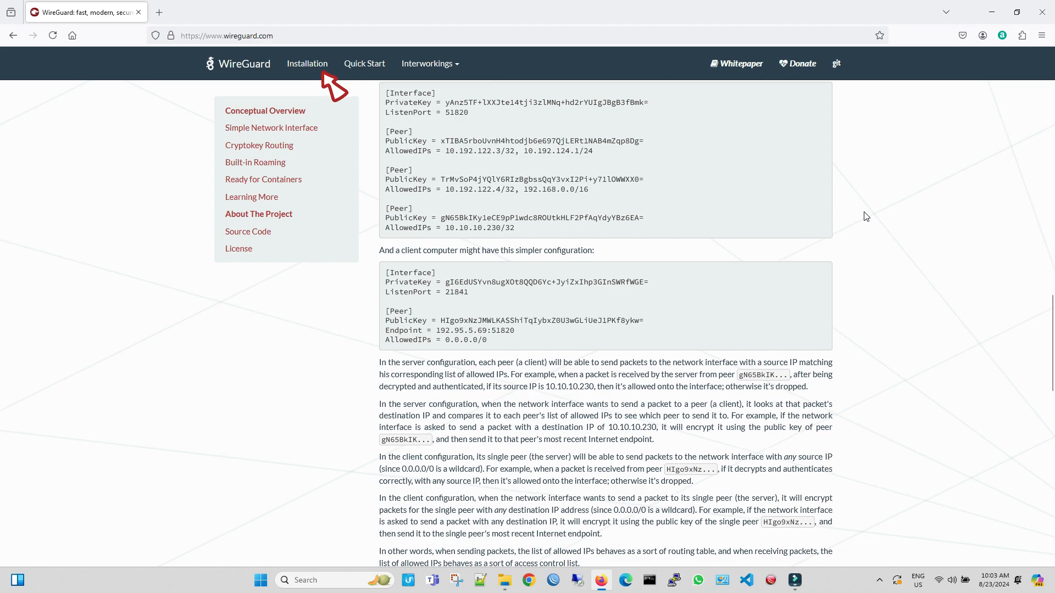
scroll(865, 216, down, 2)
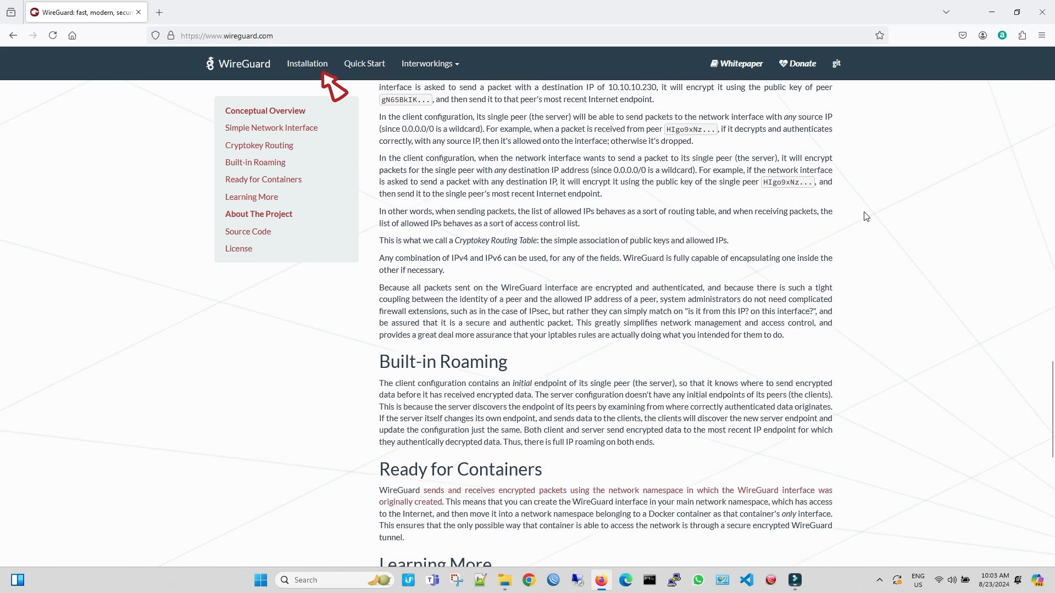
scroll(866, 216, up, 10)
scroll(865, 215, up, 15)
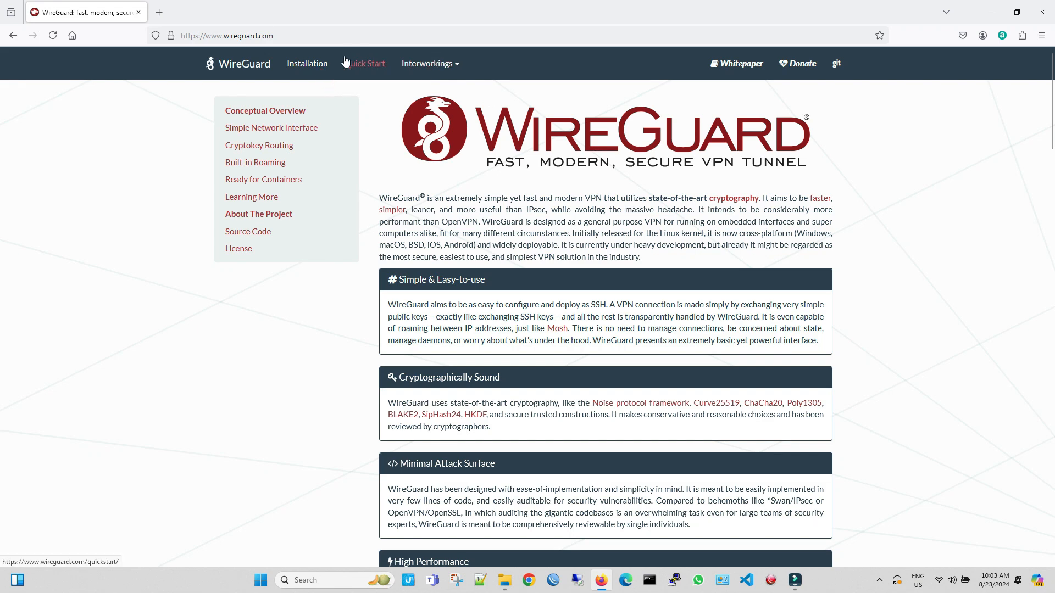
Open the WireGuard Installation page and review the download and install options for each operating system.
click(310, 66)
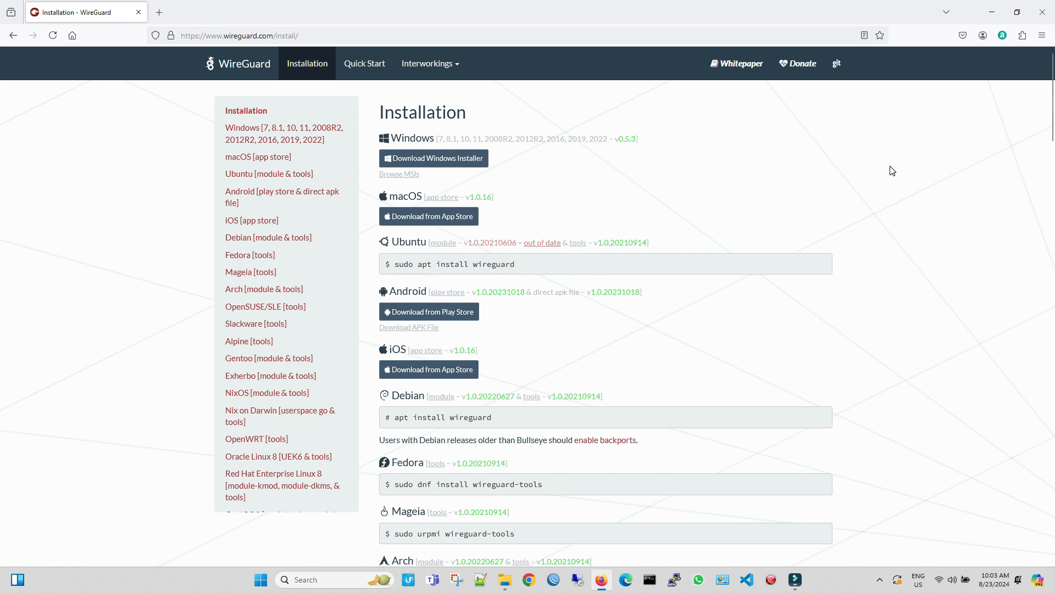
scroll(891, 170, down, 1)
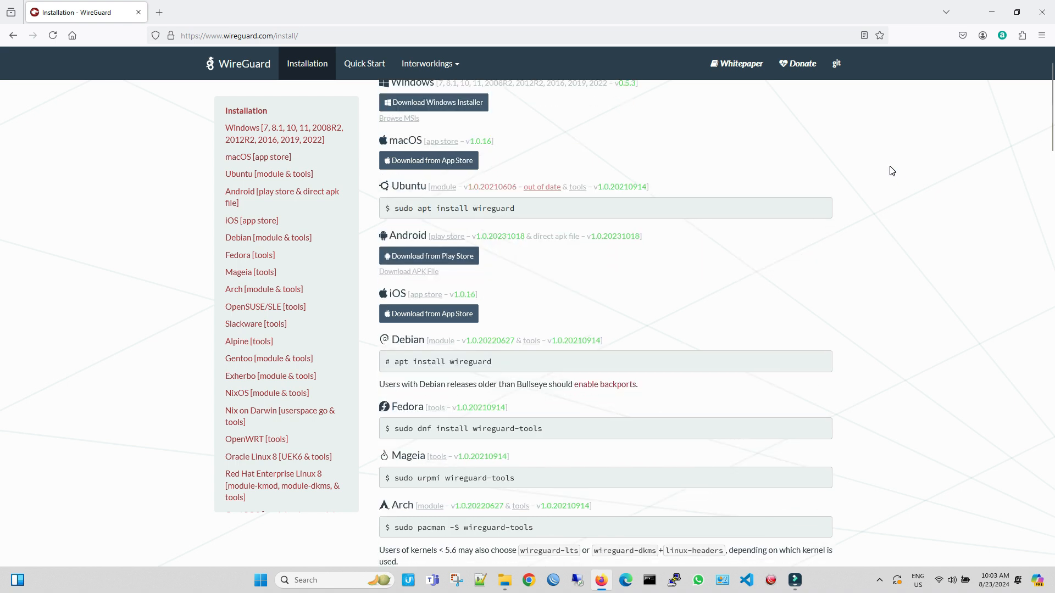
scroll(891, 170, down, 1)
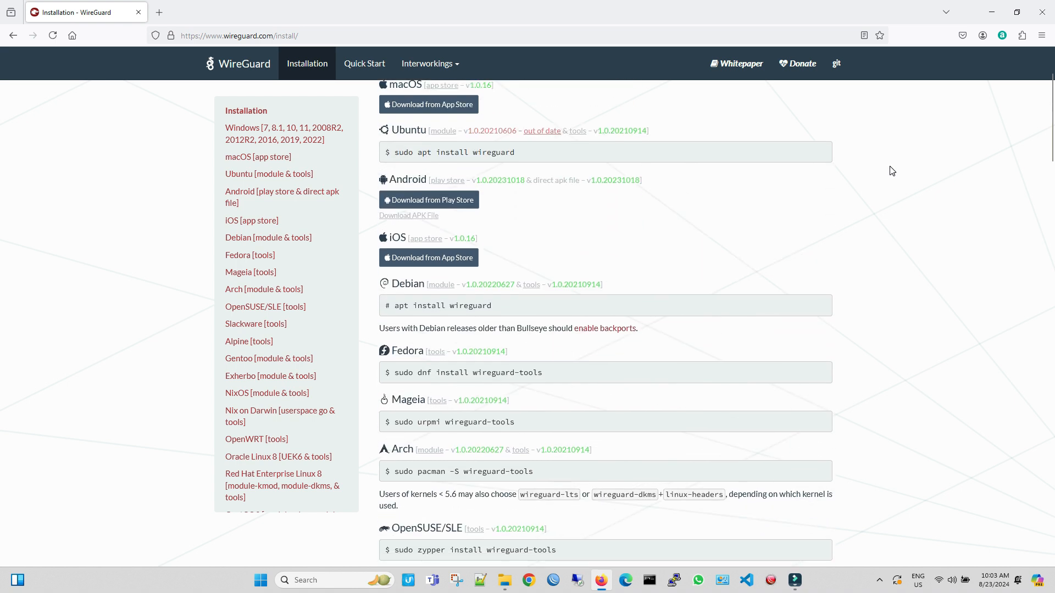
scroll(891, 171, down, 1)
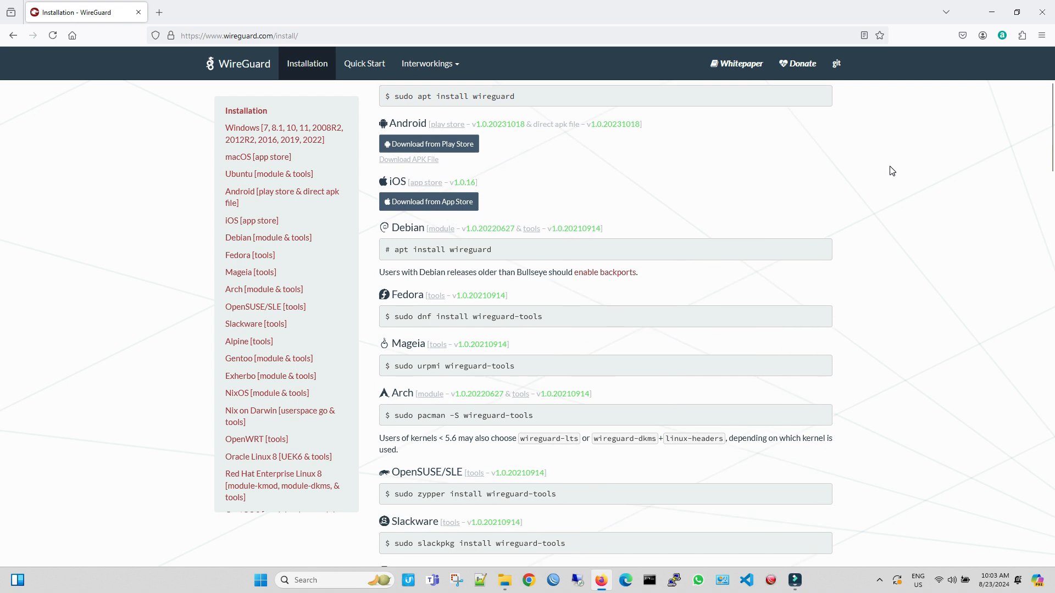
scroll(891, 171, down, 1)
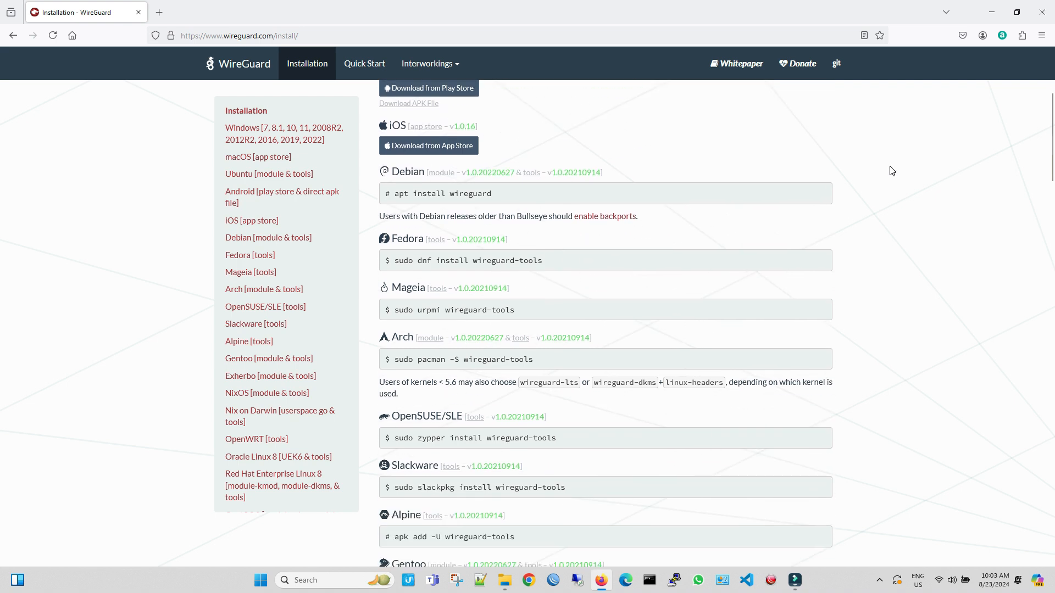
scroll(891, 171, down, 1)
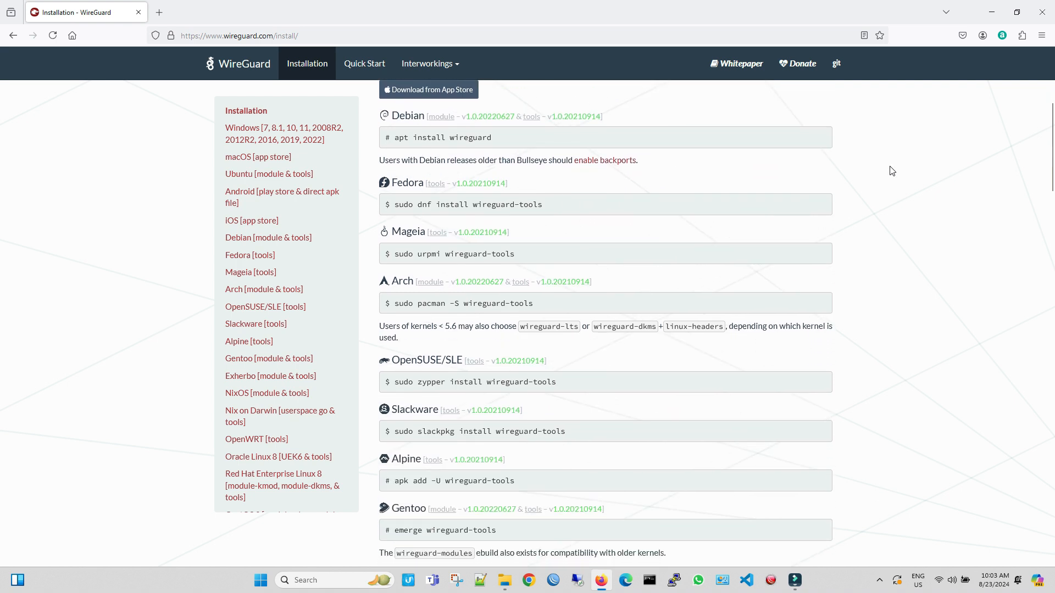
scroll(892, 171, down, 1)
scroll(891, 171, down, 1)
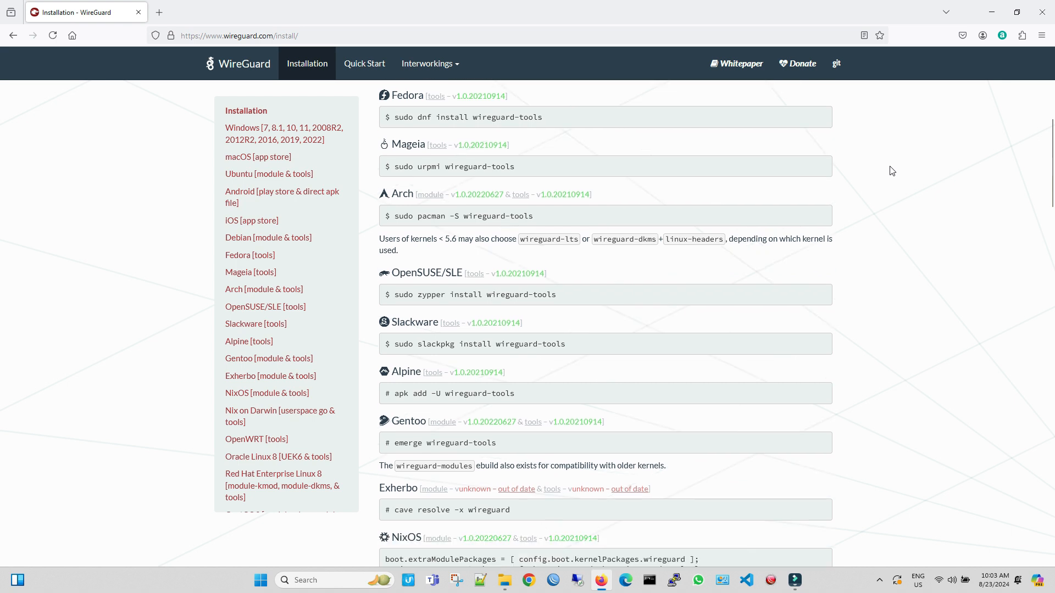
scroll(892, 171, down, 1)
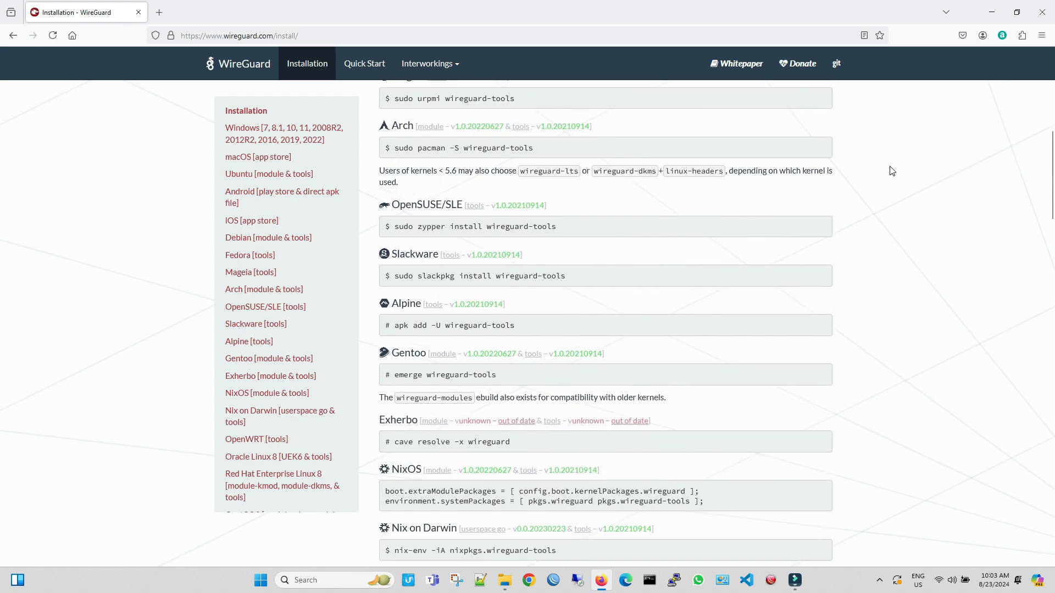
scroll(891, 171, down, 1)
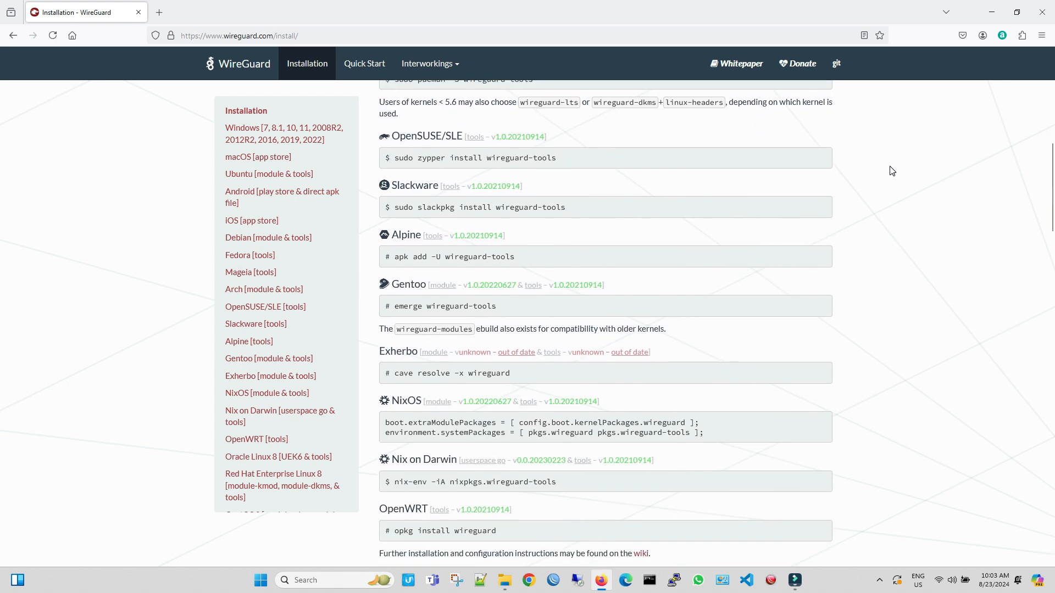
scroll(891, 170, down, 2)
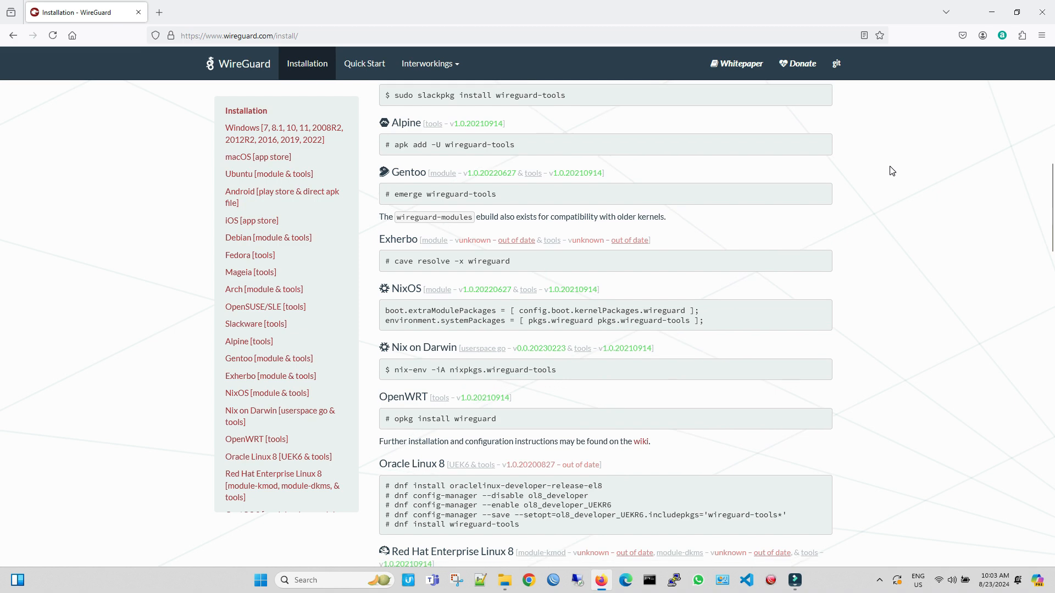
scroll(892, 171, up, 11)
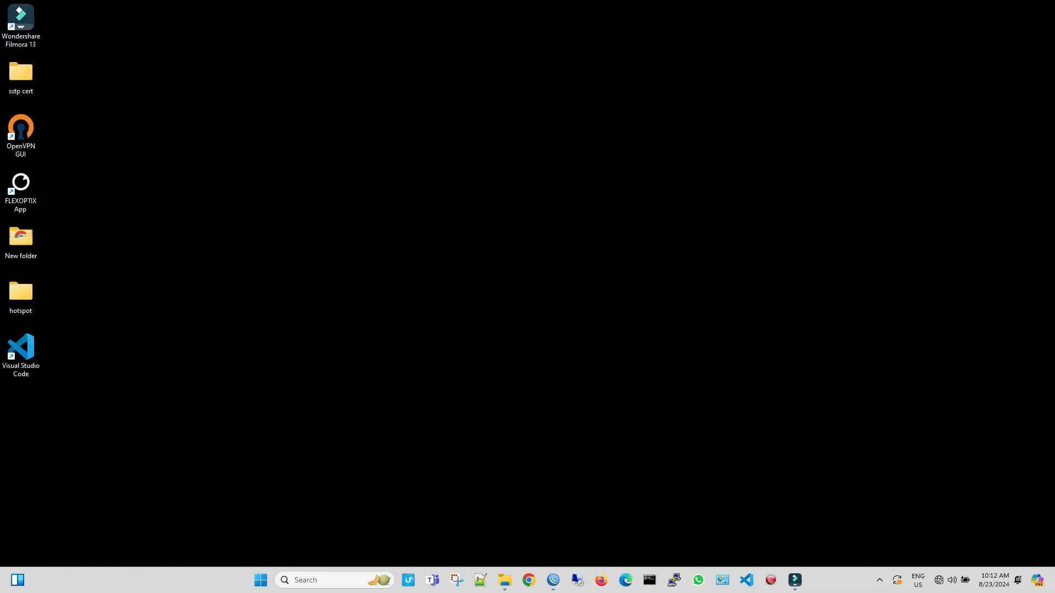
Open the WireGuard client from the running background apps and start adding an empty tunnel.
click(879, 580)
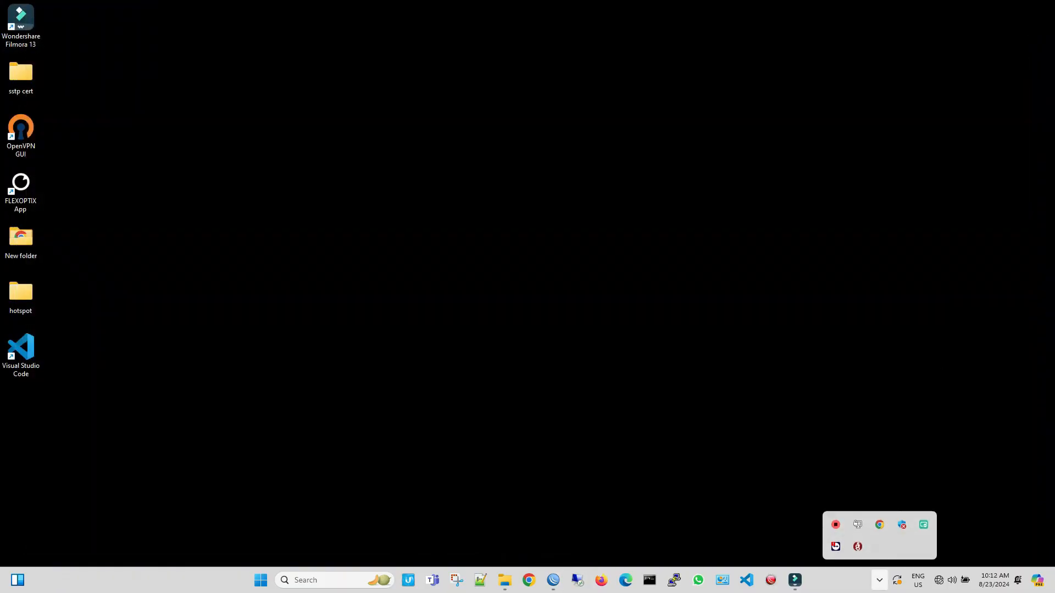
click(858, 547)
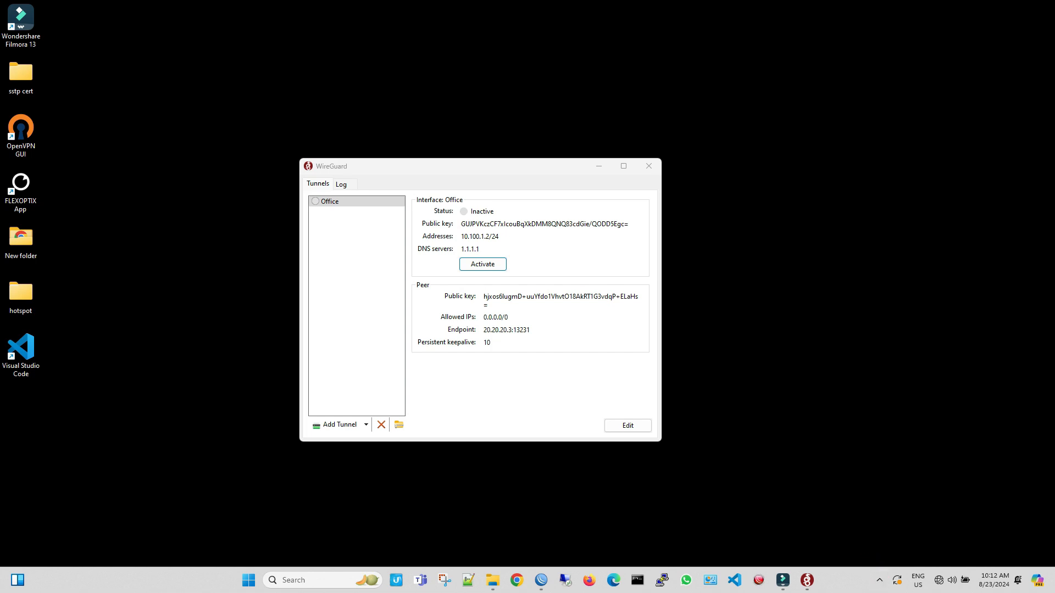
drag(512, 166, 785, 144)
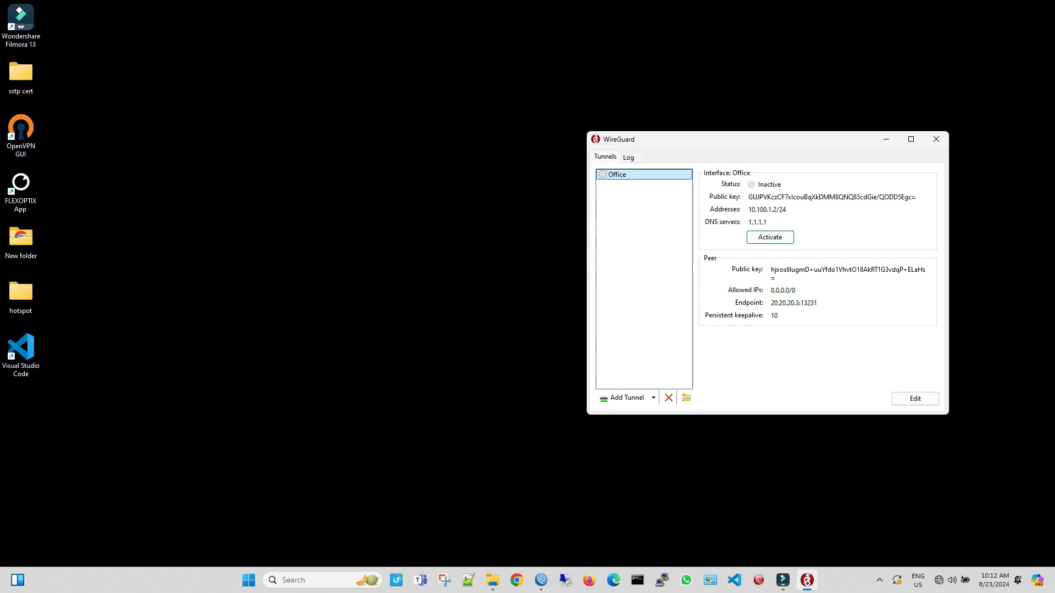
click(653, 398)
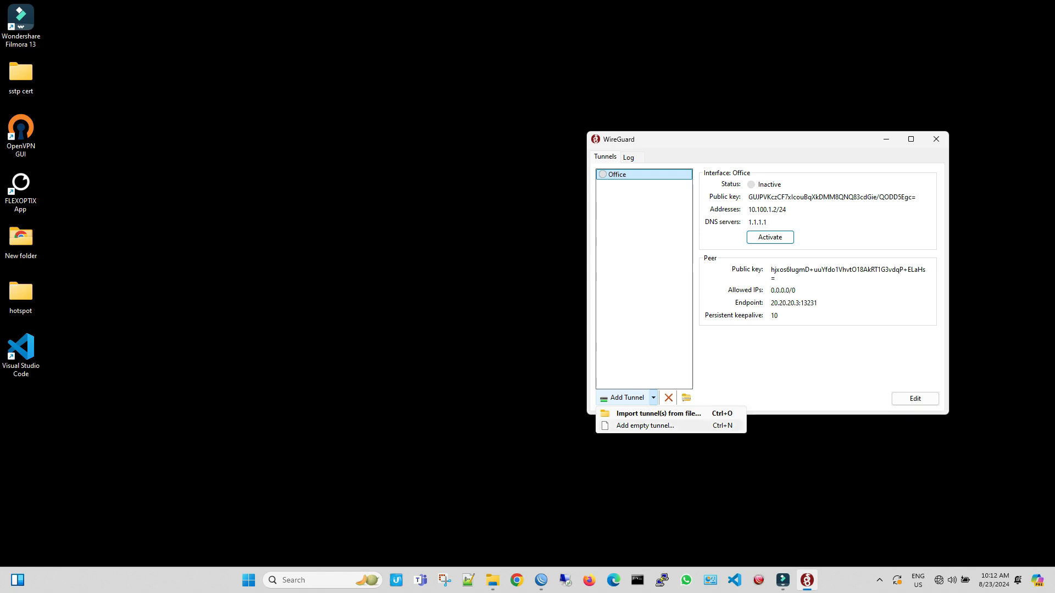
click(645, 426)
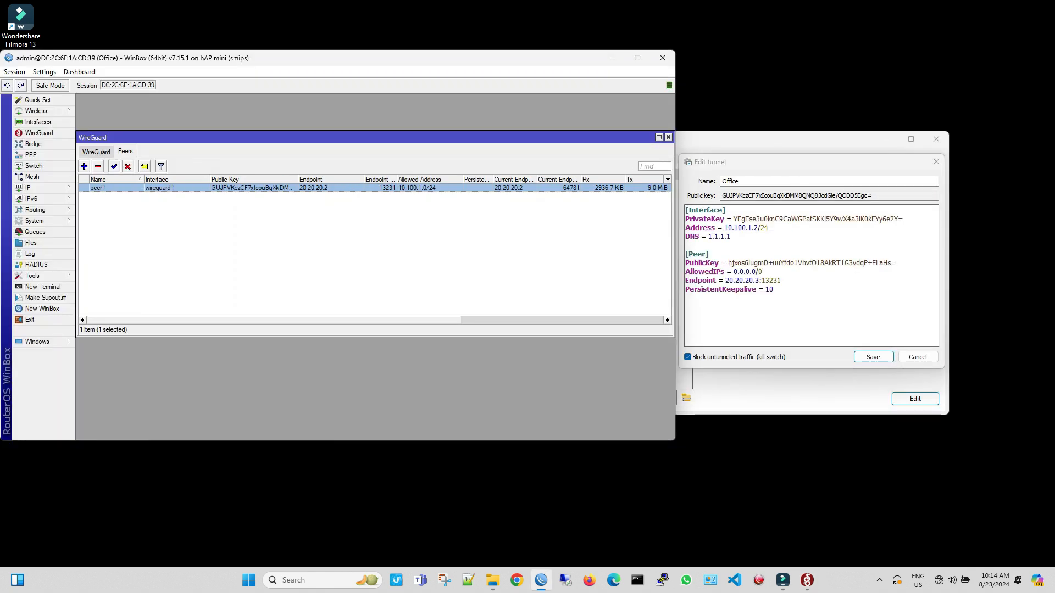
Open peer1 in WinBox and compare its public and private keys with the Office tunnel's configuration, then examine the tunnel's [Peer] section.
double_click(253, 188)
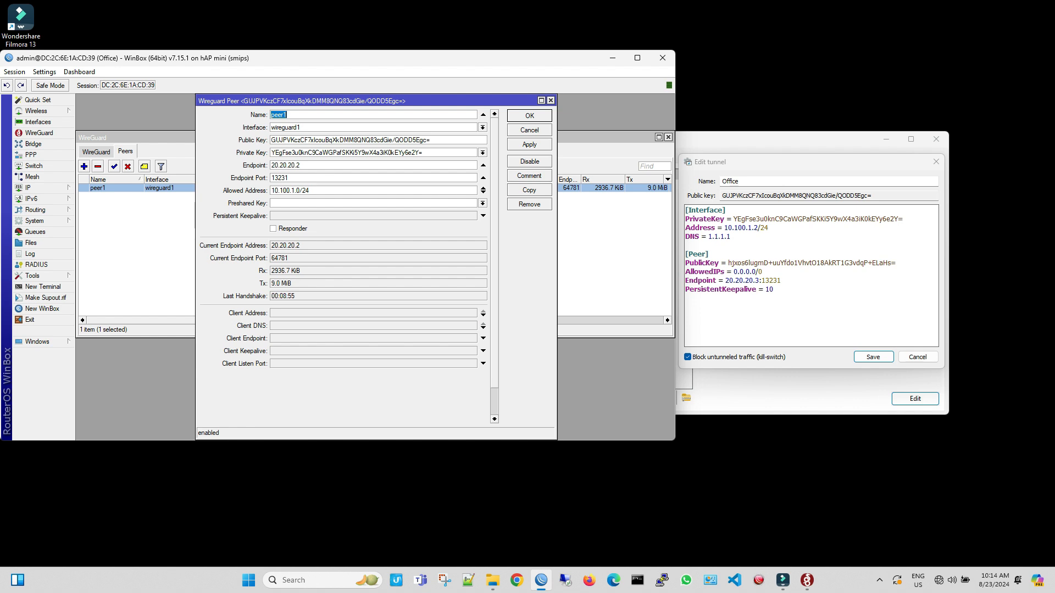
drag(722, 195, 863, 203)
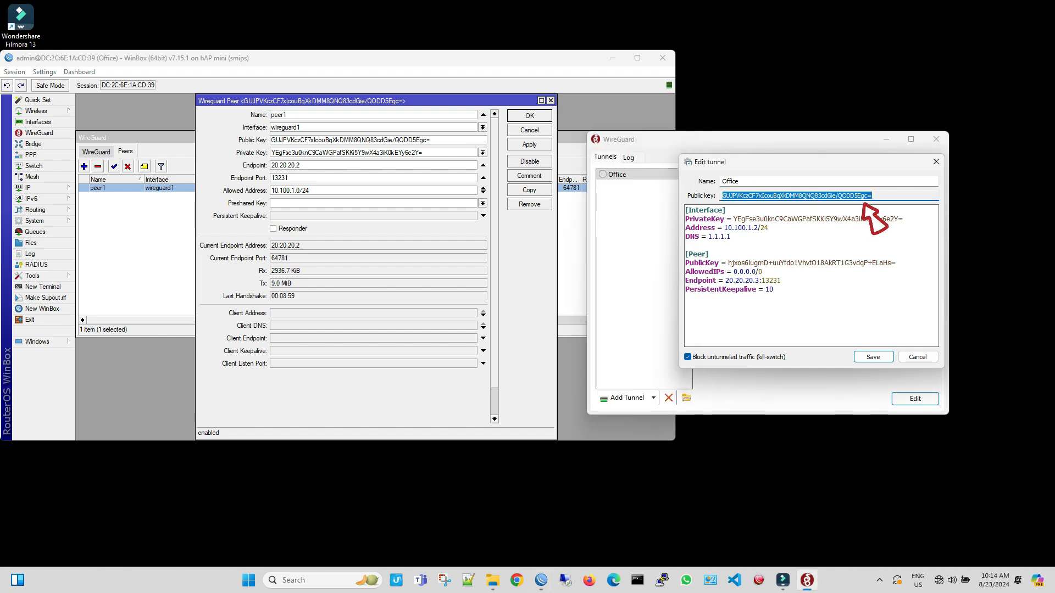
drag(431, 140, 270, 140)
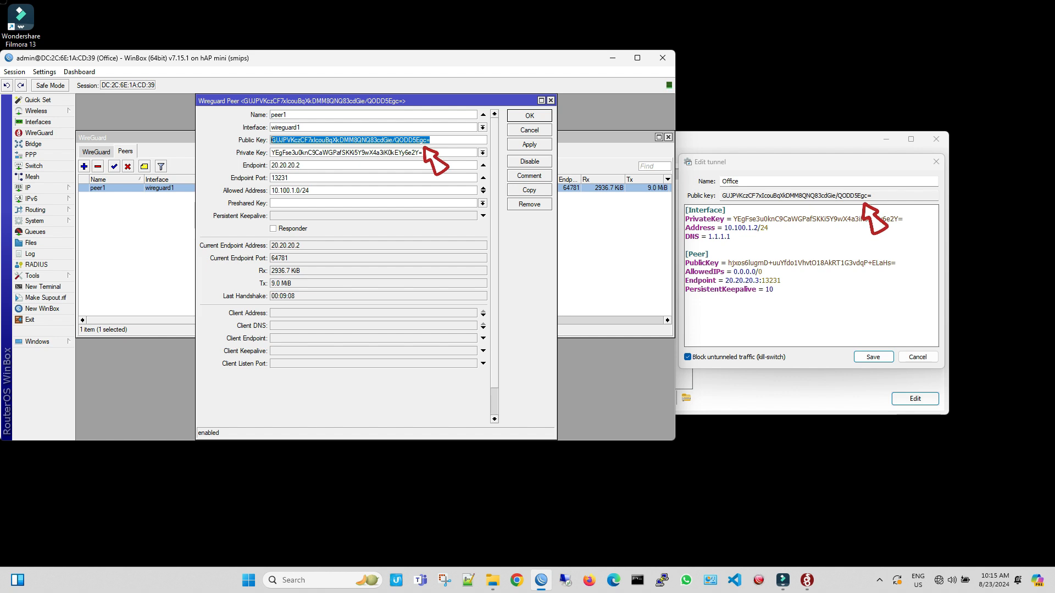
drag(424, 153, 270, 153)
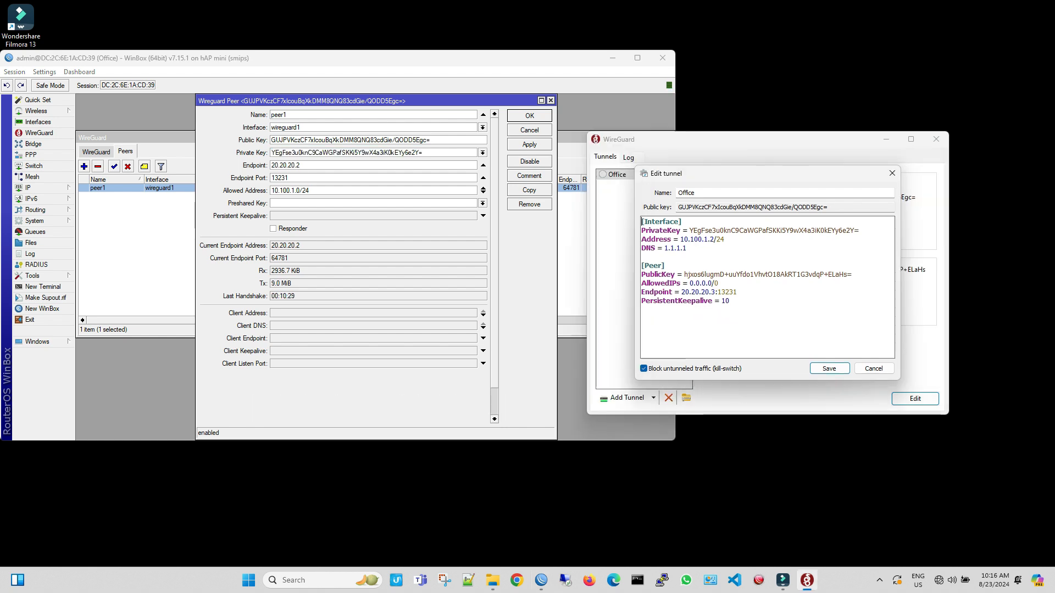
drag(685, 292, 641, 266)
click(754, 292)
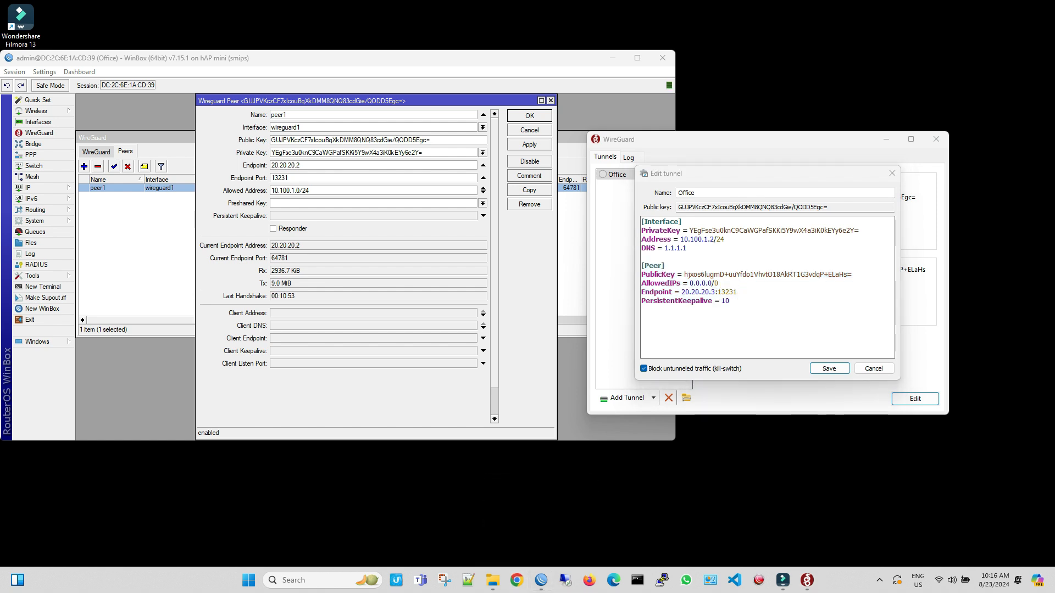
Switch to Chrome, copy the [Peer] block of the sample client configuration on wireguard.com, and return to the tunnel editor.
click(516, 580)
scroll(246, 95, down, 10)
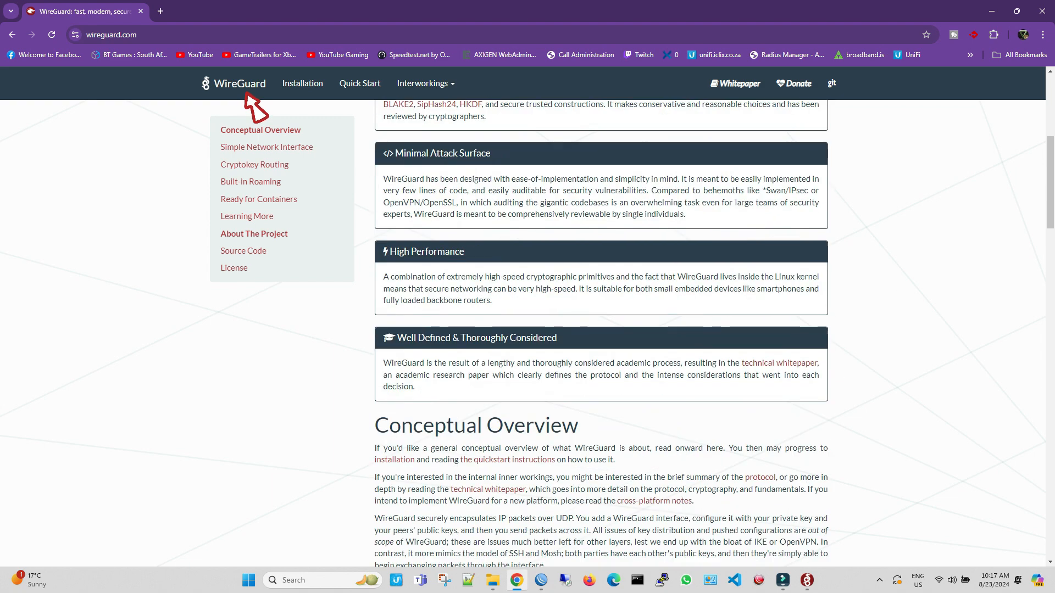
scroll(246, 94, down, 15)
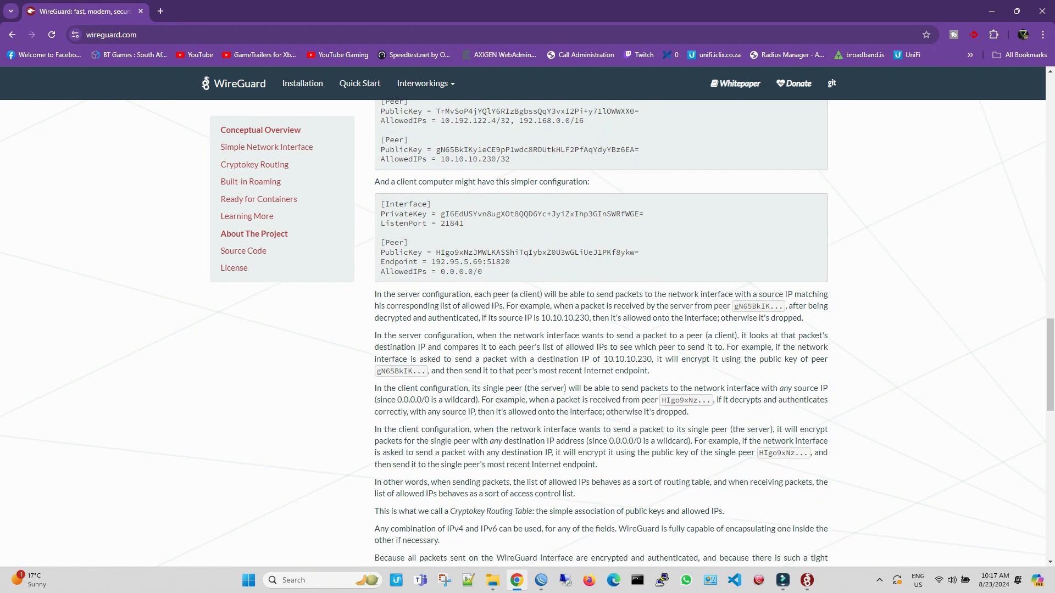
drag(482, 271, 381, 243)
key(ctrl+c)
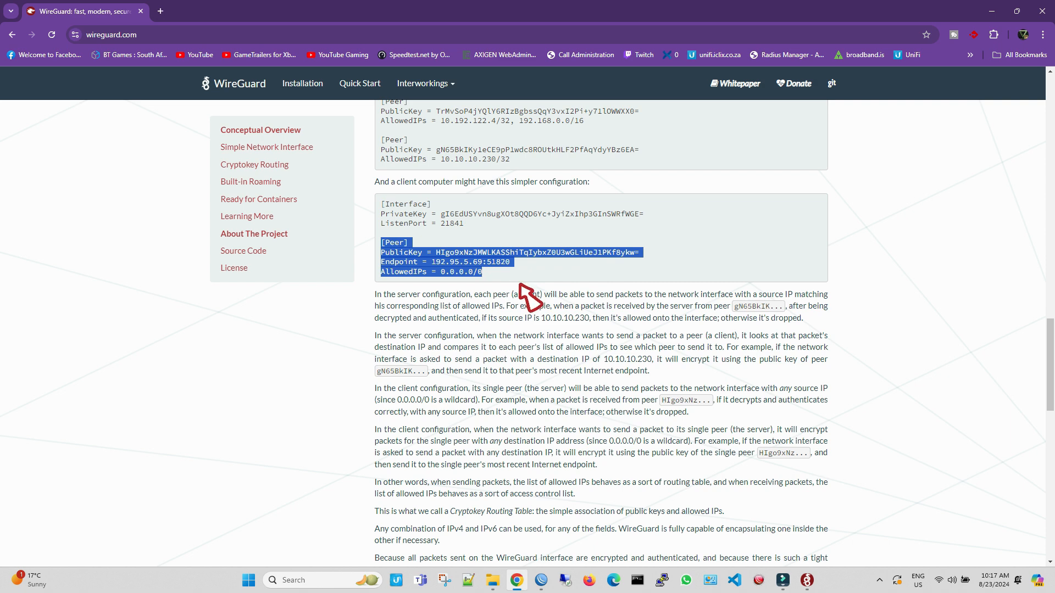
click(991, 11)
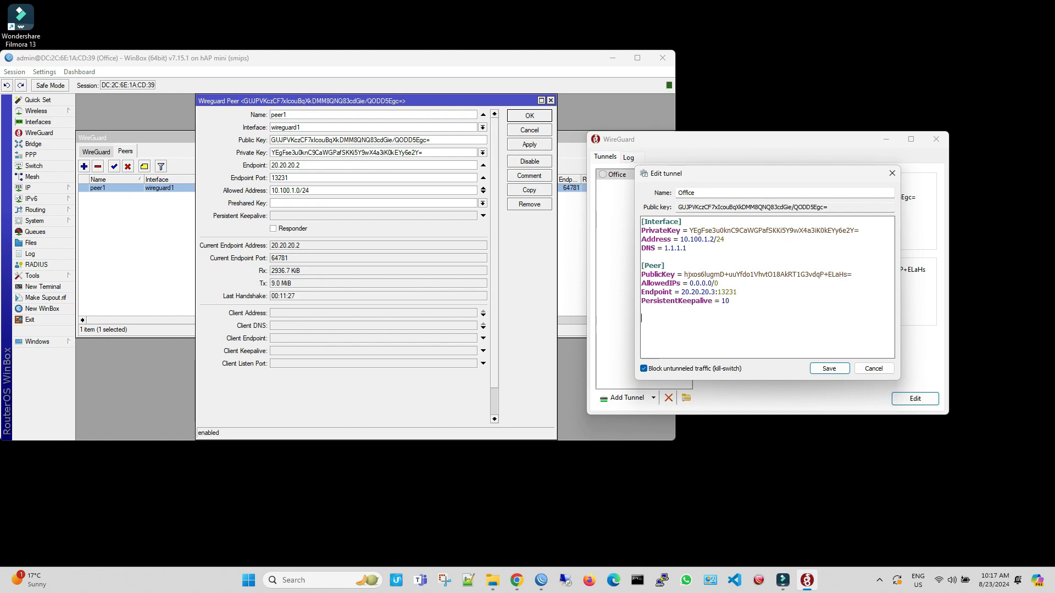
Paste the copied [Peer] block below the Office tunnel's configuration, then remove it along with the extra blank lines.
right_click(689, 326)
click(731, 362)
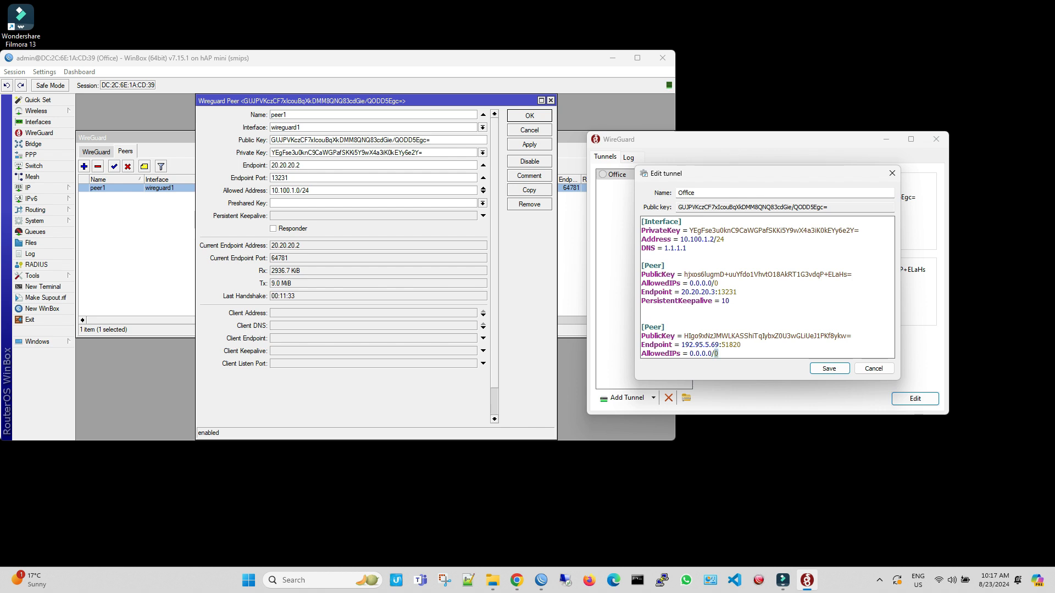
drag(716, 354, 642, 327)
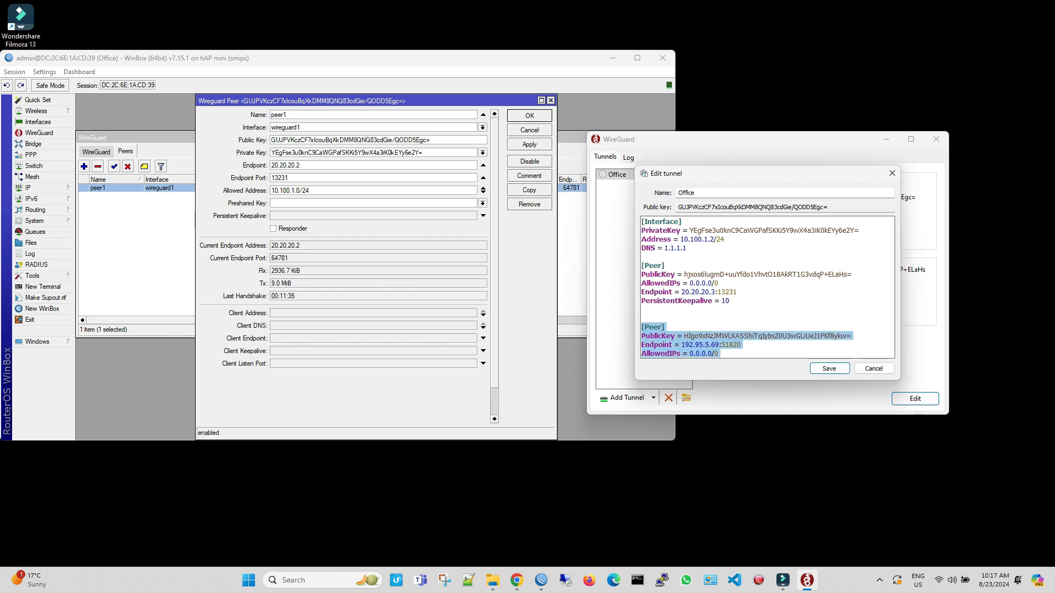
key(BackSpace)
key(BackSpace)
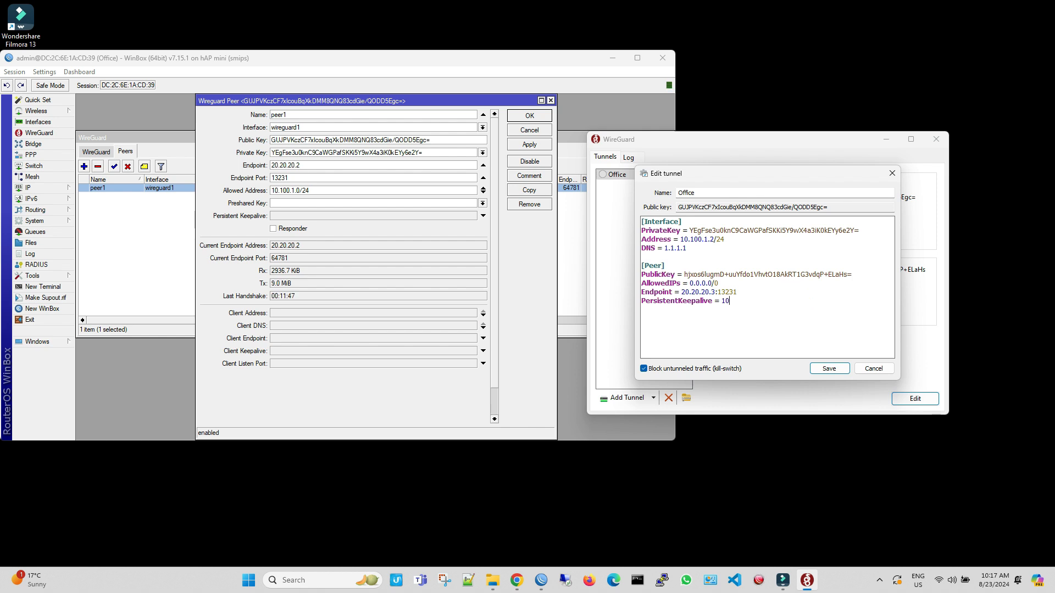
Close peer1 in WinBox, open the wireguard1 interface and compare its public key with the one in the tunnel's [Peer] section.
click(529, 116)
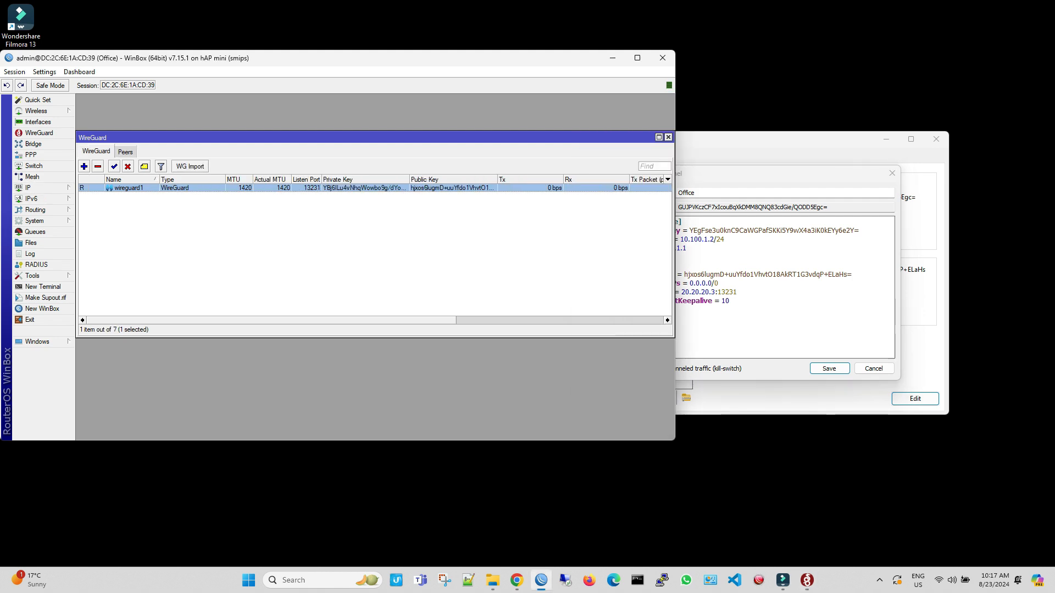
key(Return)
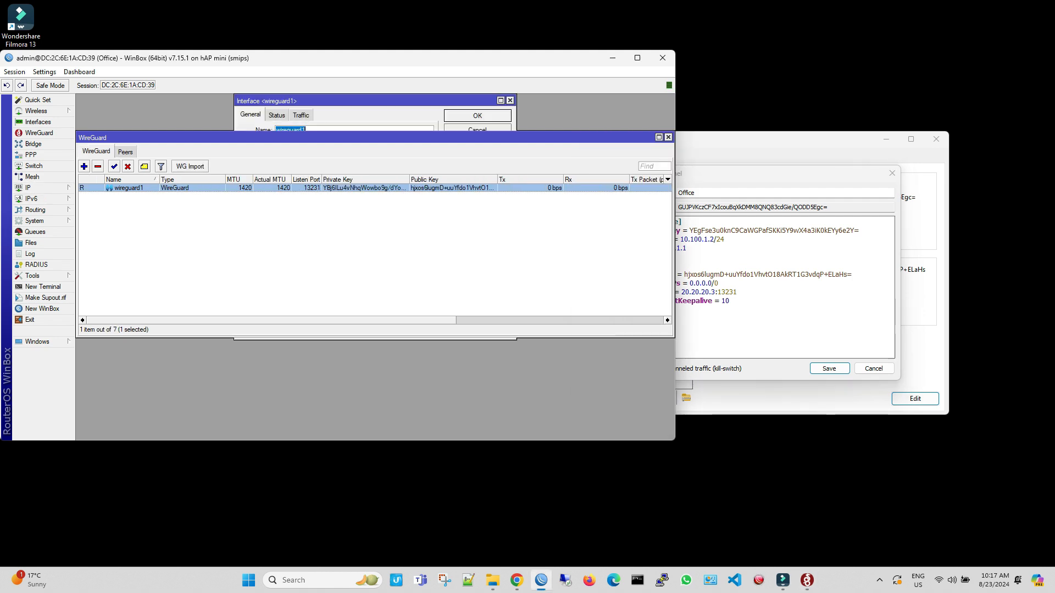
key(alt+Tab)
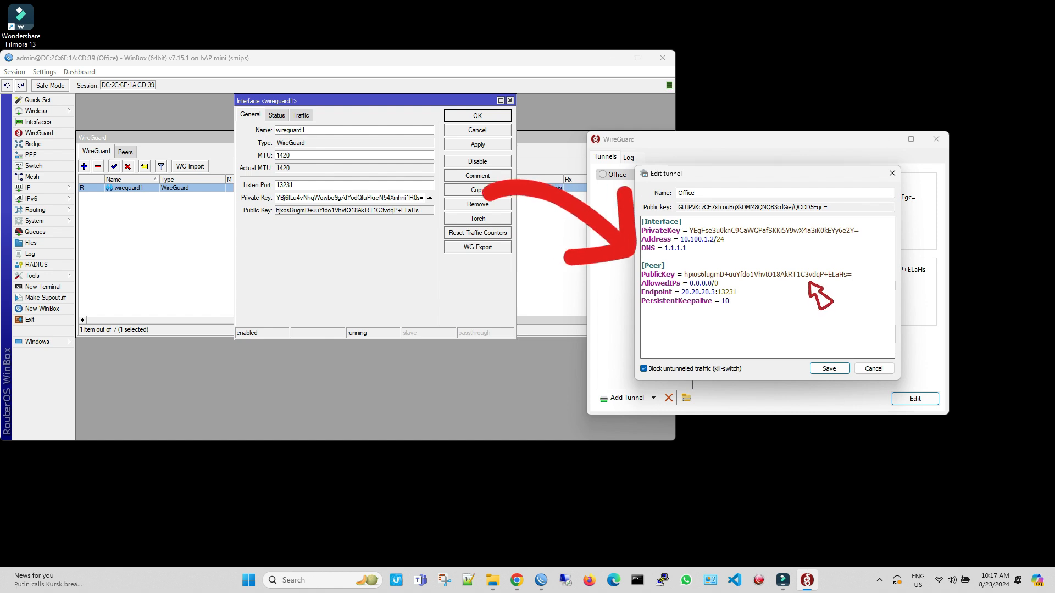
drag(276, 210, 423, 211)
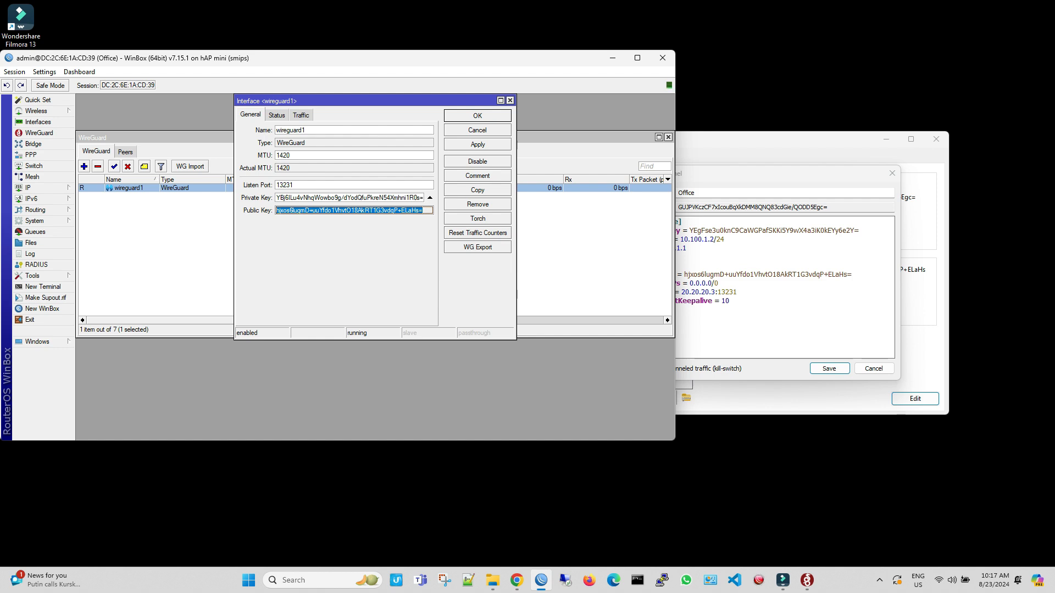
click(763, 324)
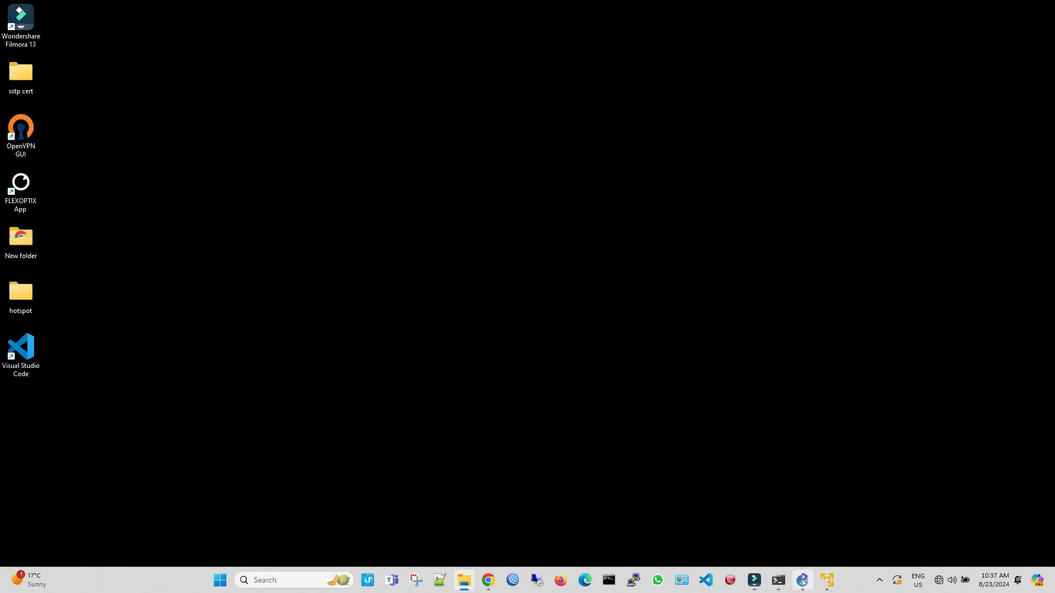
Open the WireGuard client from the running background apps and activate the Office tunnel.
click(879, 580)
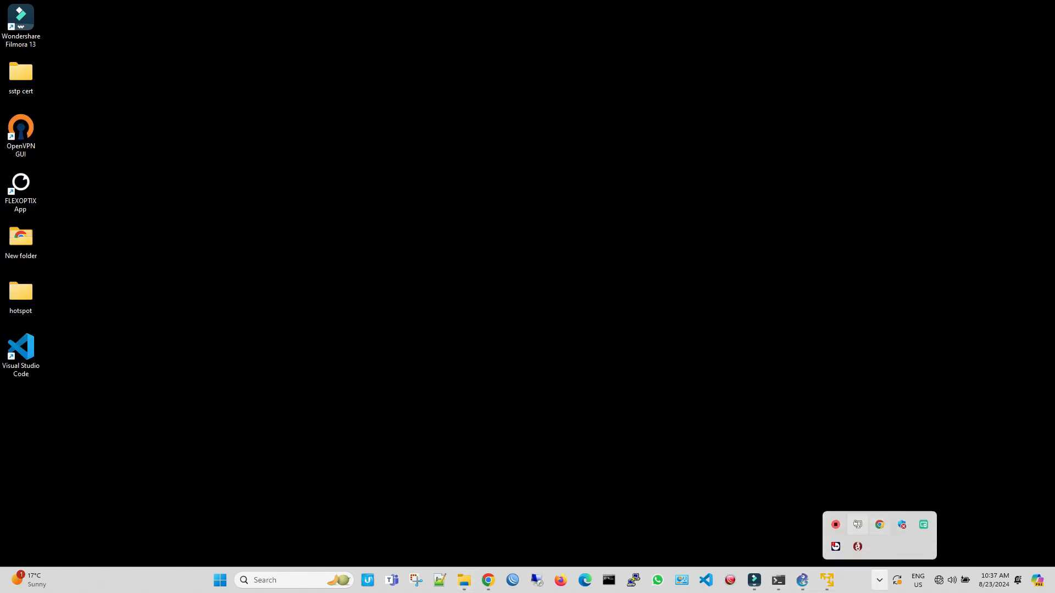
click(856, 547)
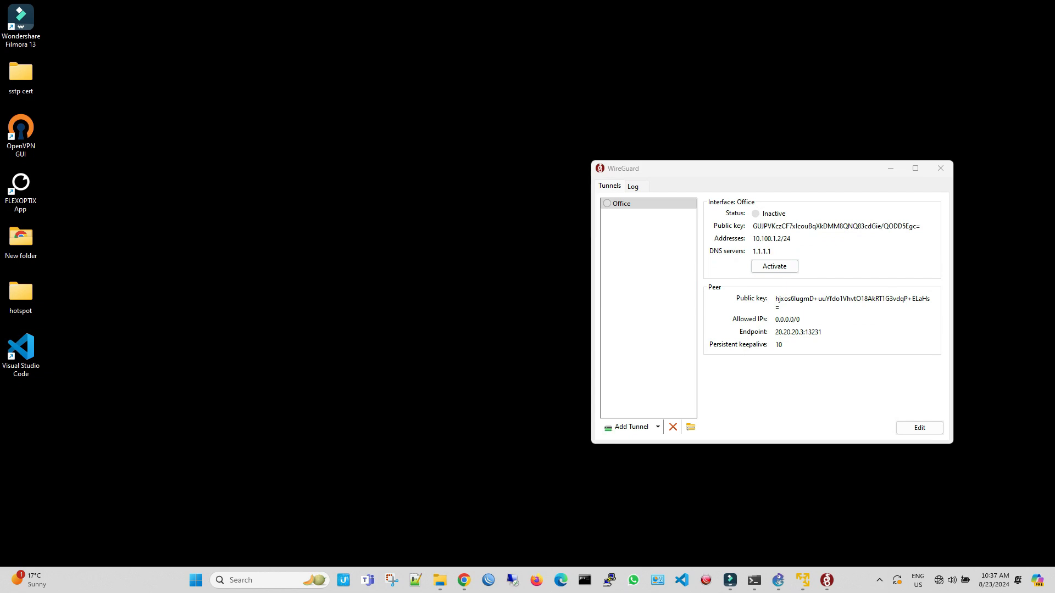
drag(760, 172, 677, 142)
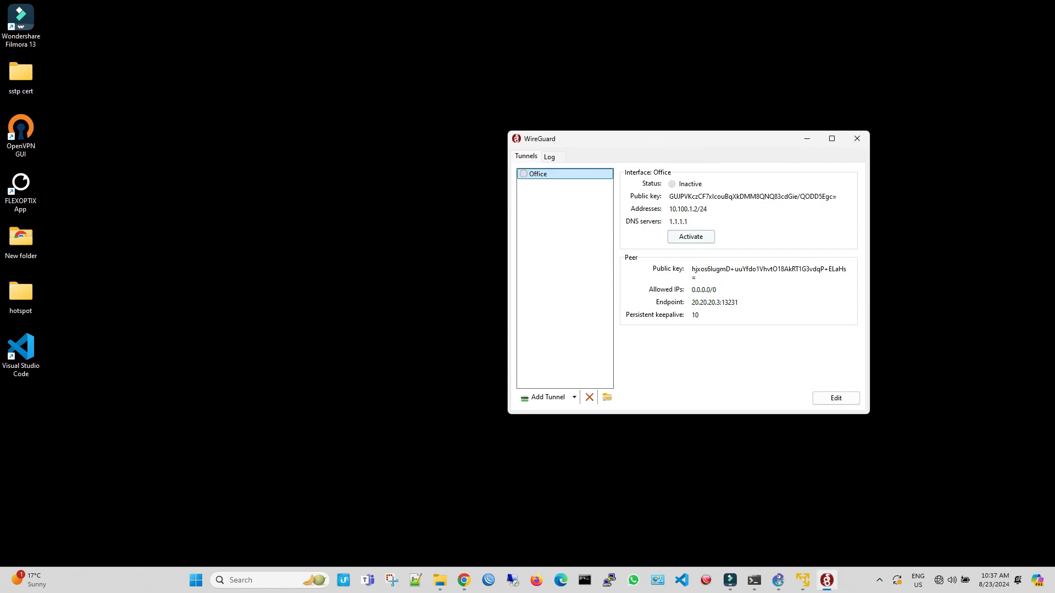
click(690, 237)
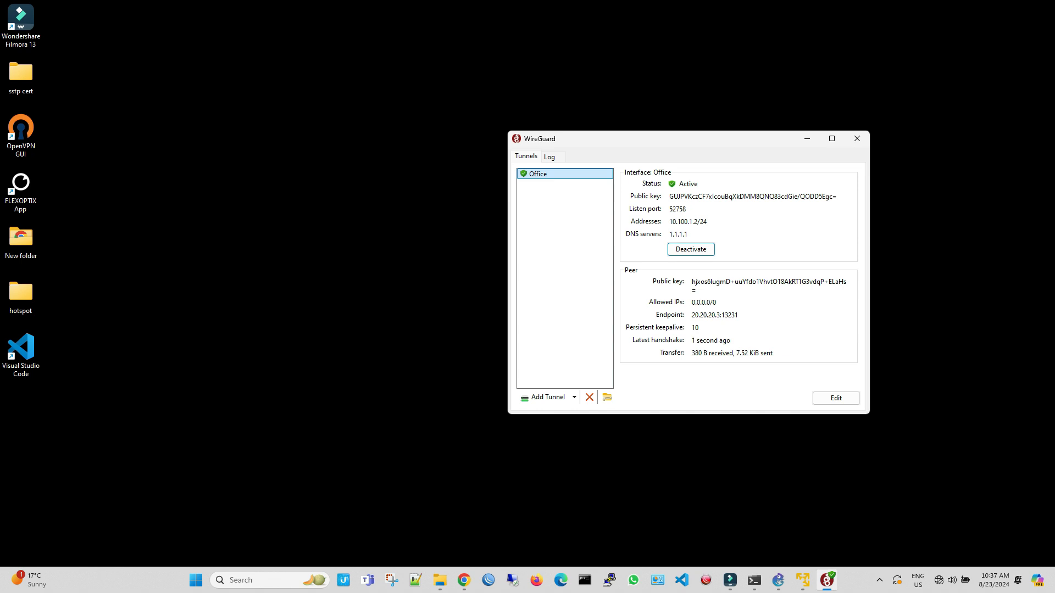
Open a Command Prompt, ping 10.100.1.2 and stop the ping after a few replies.
click(585, 580)
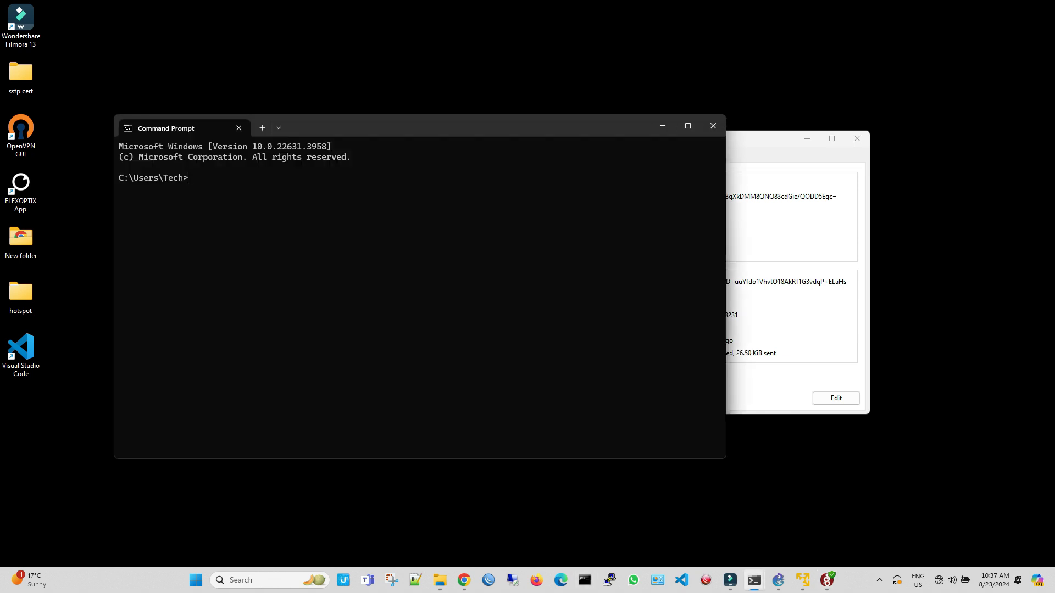
text(ping 10.100.1.2)
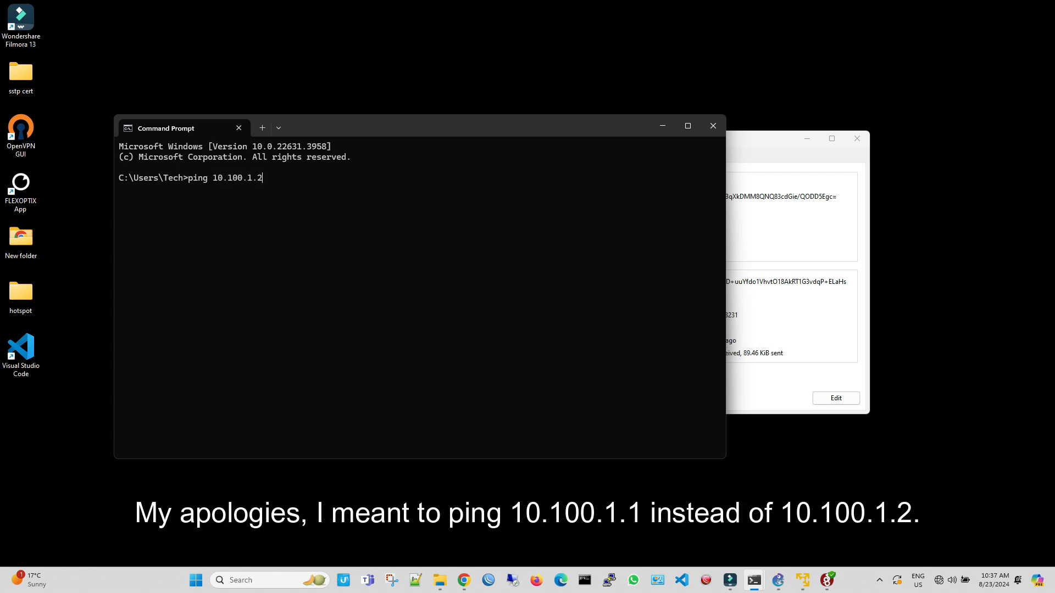
key(Return)
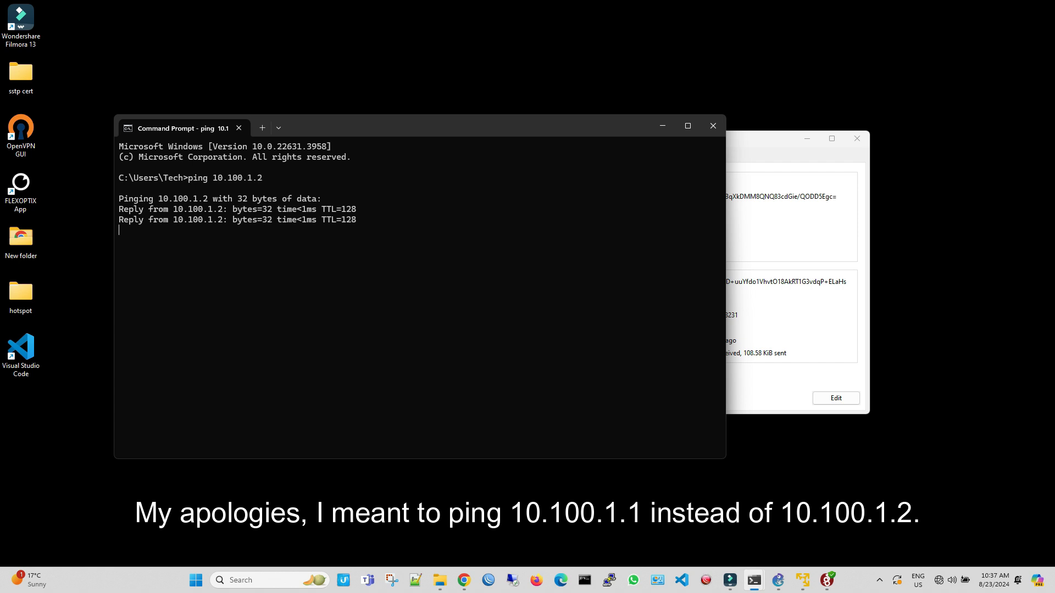
key(ctrl+c)
Ping the office gateway at 192.168.10.1 from the Command Prompt.
key(Up)
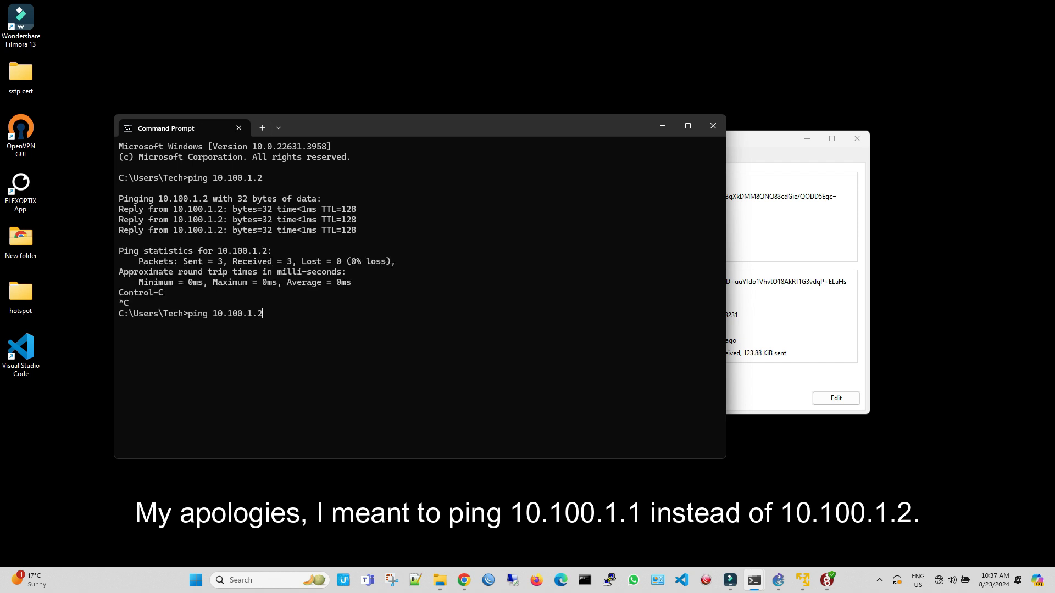
key(BackSpace)
key(BackSpace)
key(BackSpace)
key(BackSpace)
key(BackSpace)
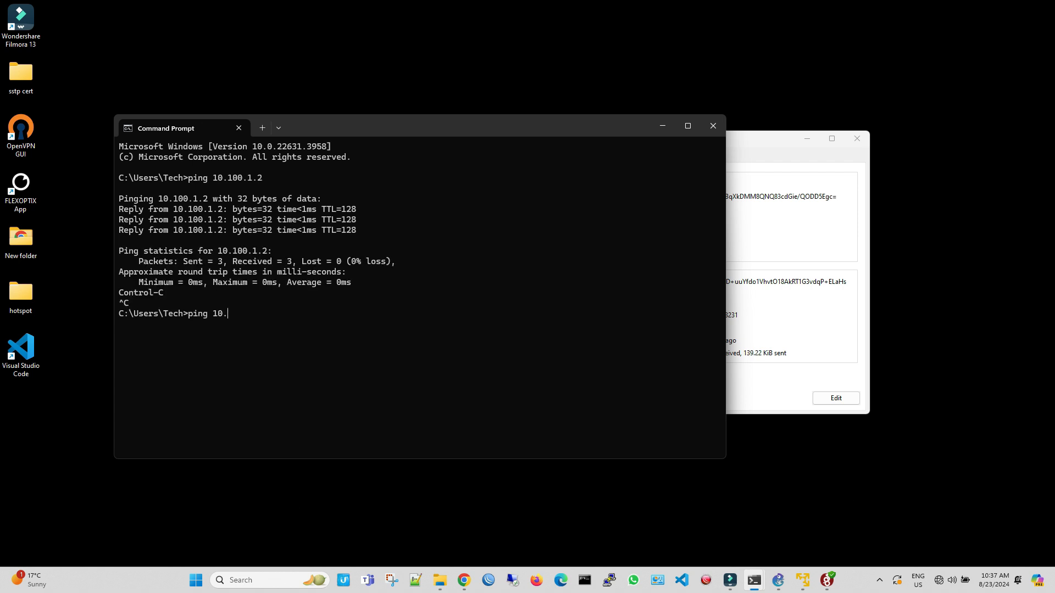
key(BackSpace)
key(BackSpace)
text(168.10)
key(Return)
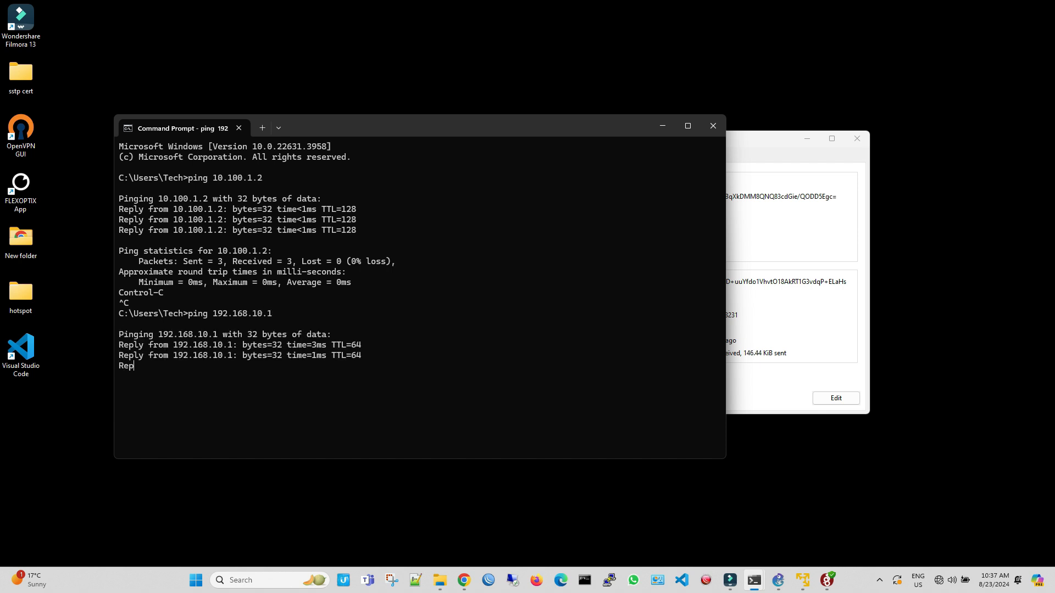
key(Return)
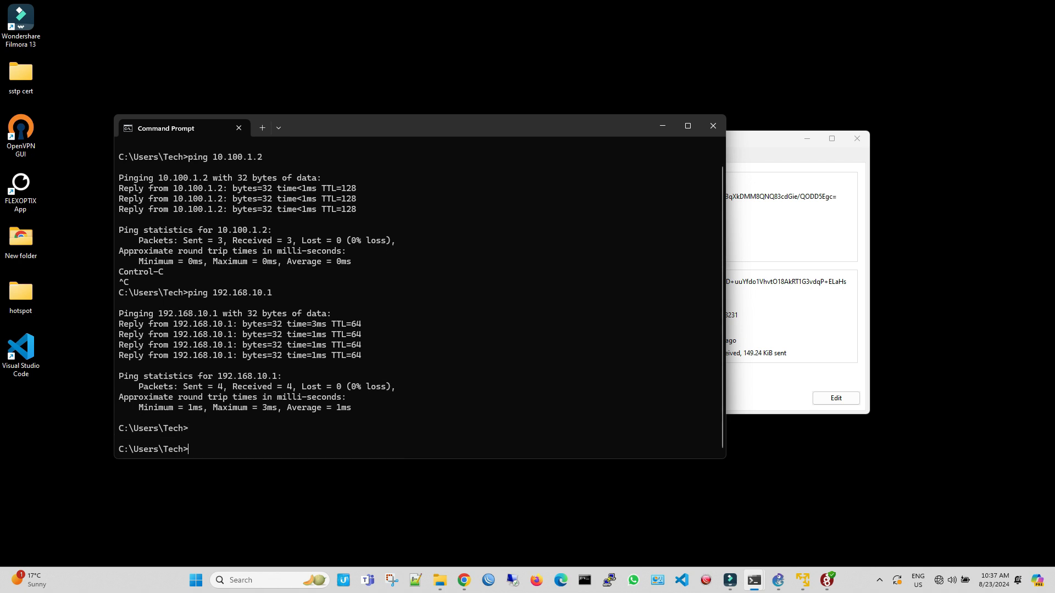
Ping the office device at 192.168.10.254, then close the Command Prompt.
key(Up)
key(Return)
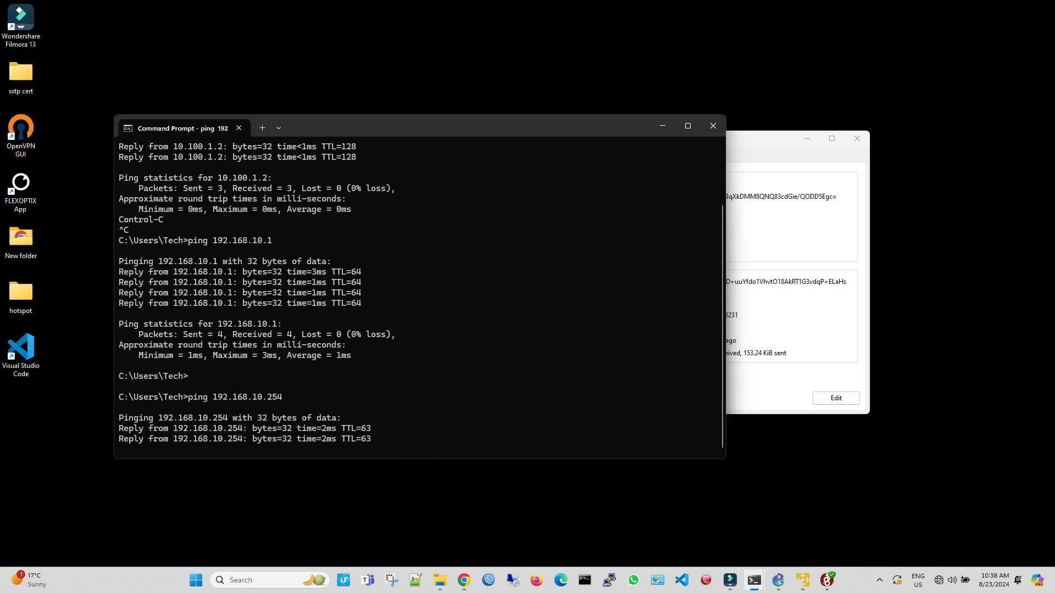
click(713, 126)
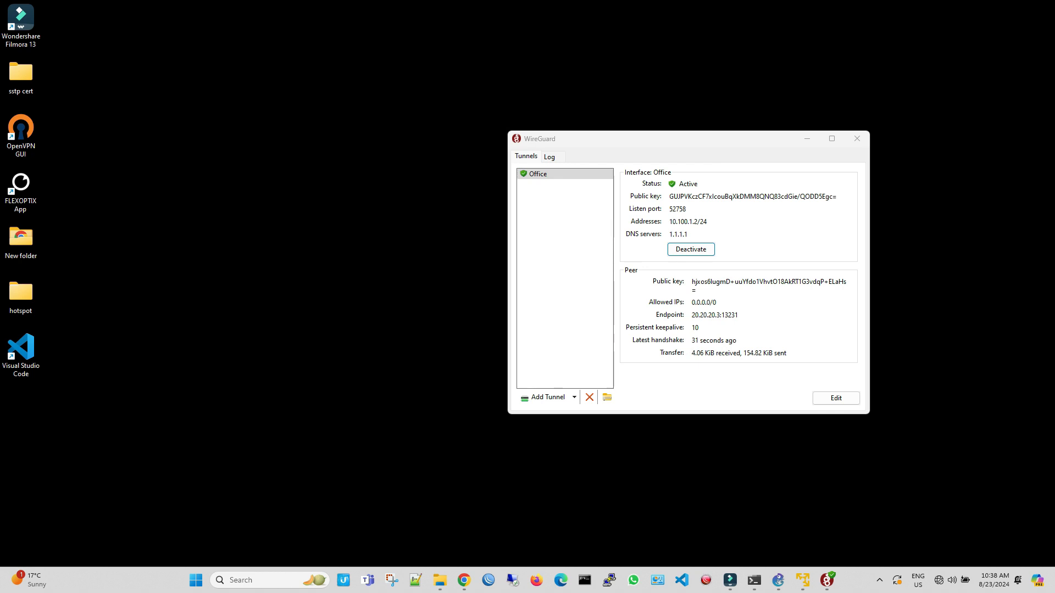
Open a new Command Prompt and trace the route to 192.168.10.254 without resolving host names, using tracert -d.
click(584, 580)
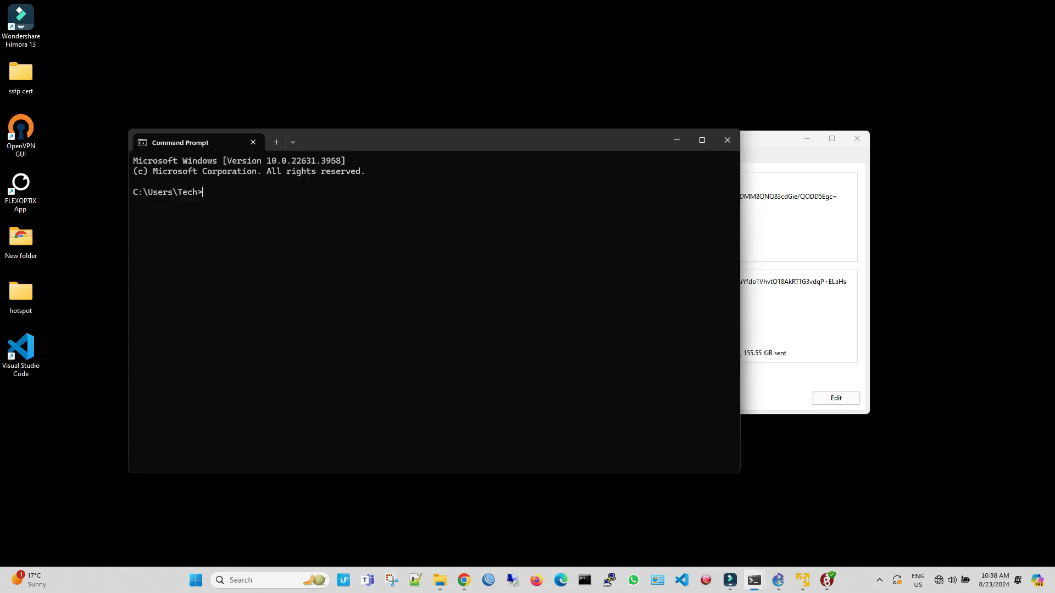
text(tracert -d 192.168.10.254)
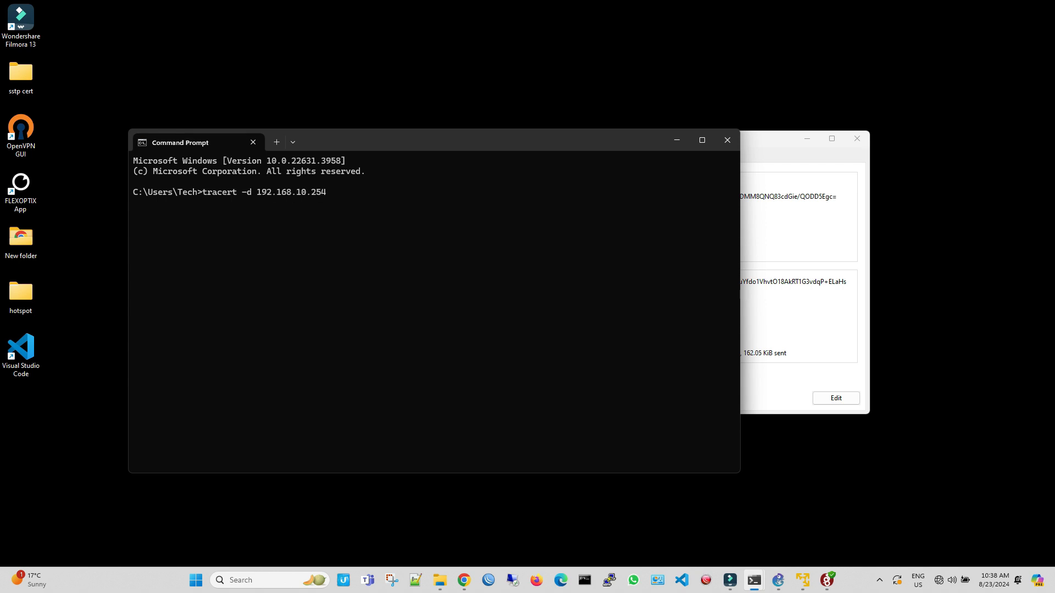
key(Return)
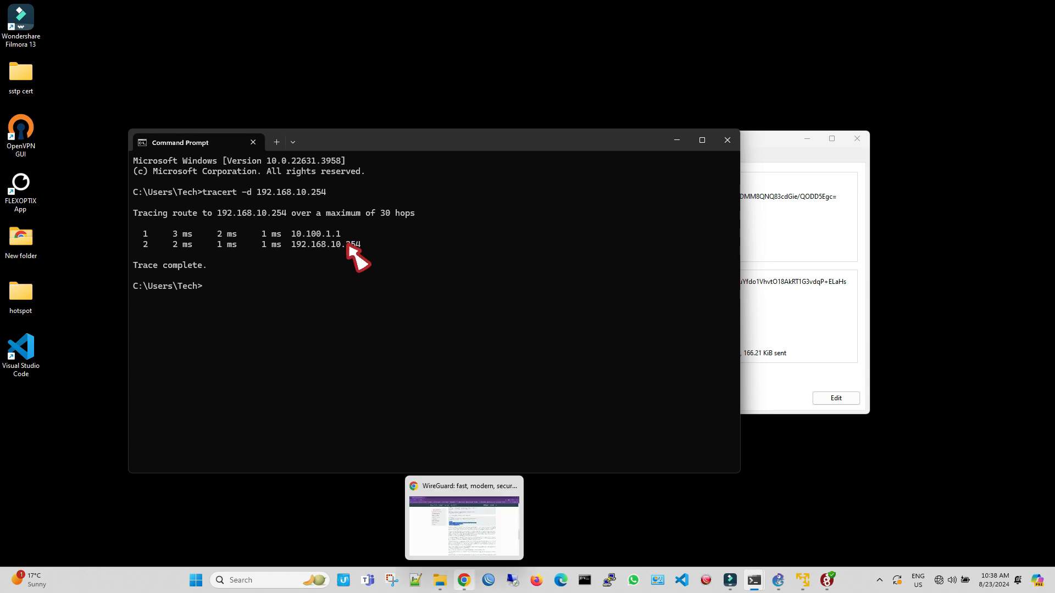
Switch to Firefox and open the phone's web interface at 192.168.10.254.
click(537, 580)
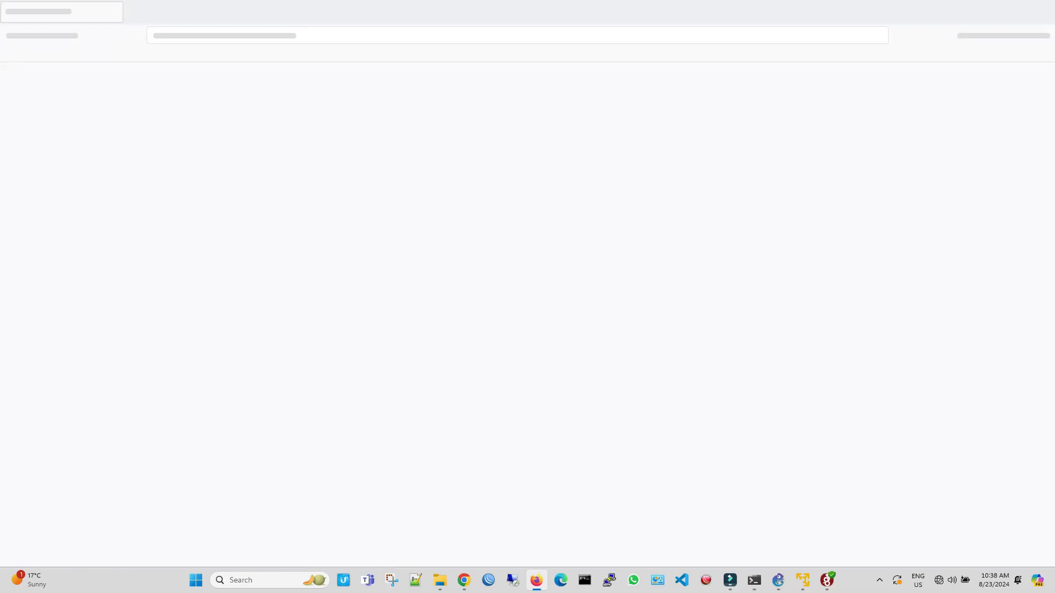
click(233, 35)
text(192.168.1)
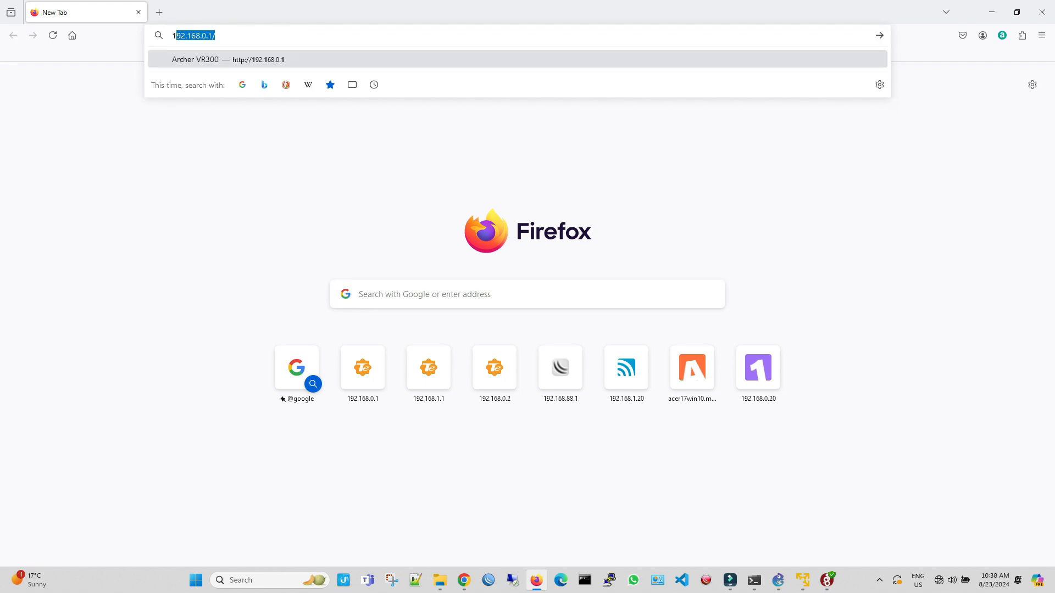
text(0.254)
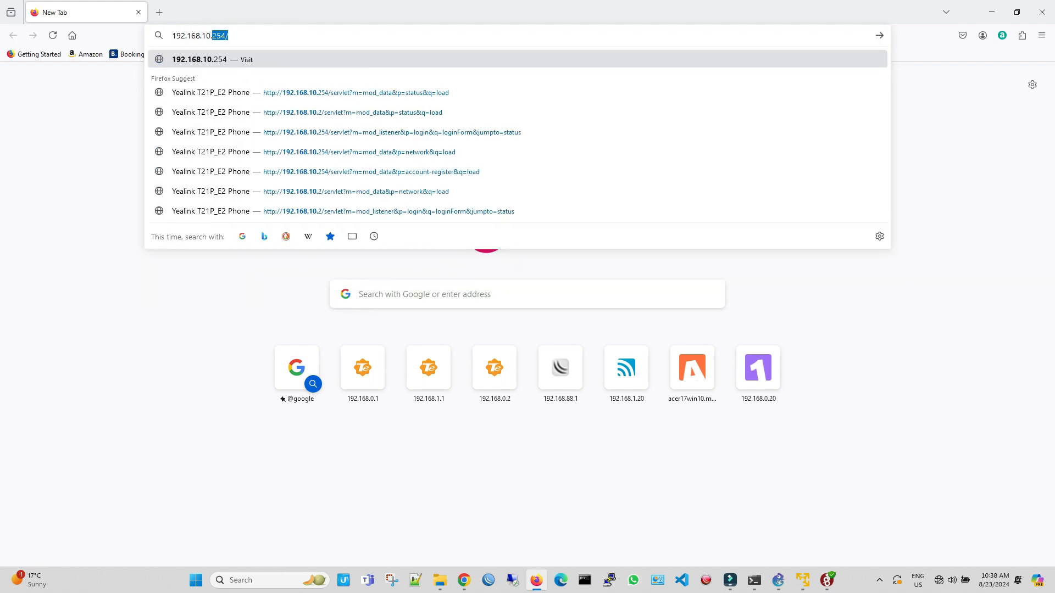
key(Return)
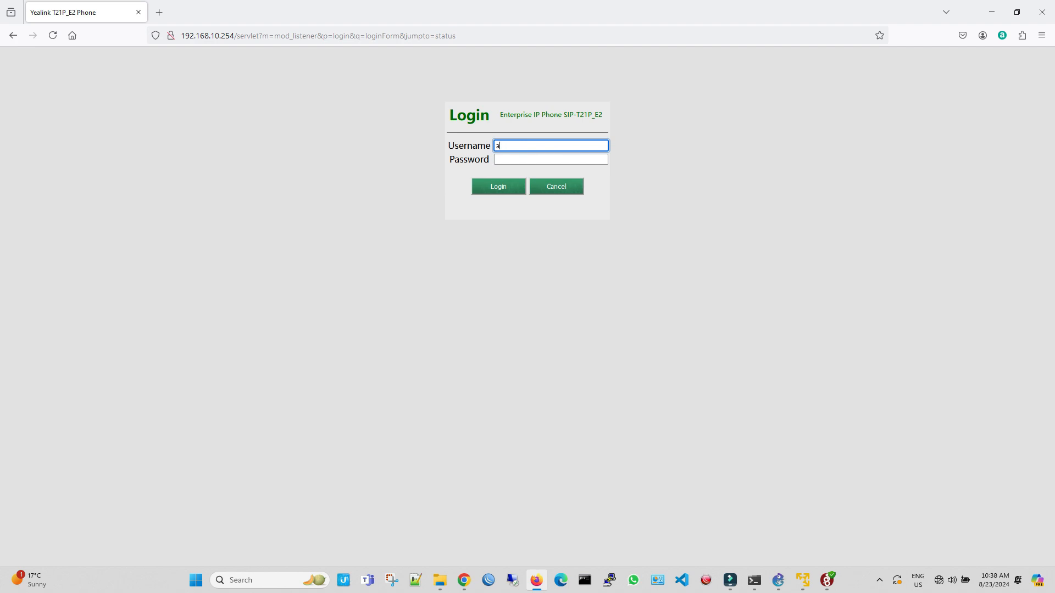
Log in to the Yealink phone as admin by entering the account password, and decline saving the password in the browser.
key(Tab)
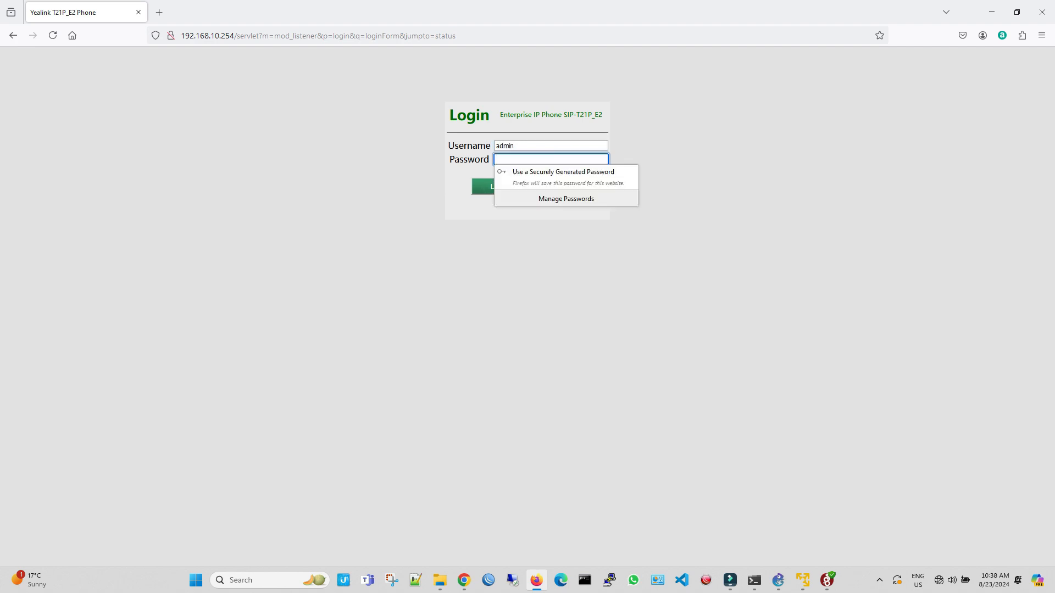
text(•••••)
key(Return)
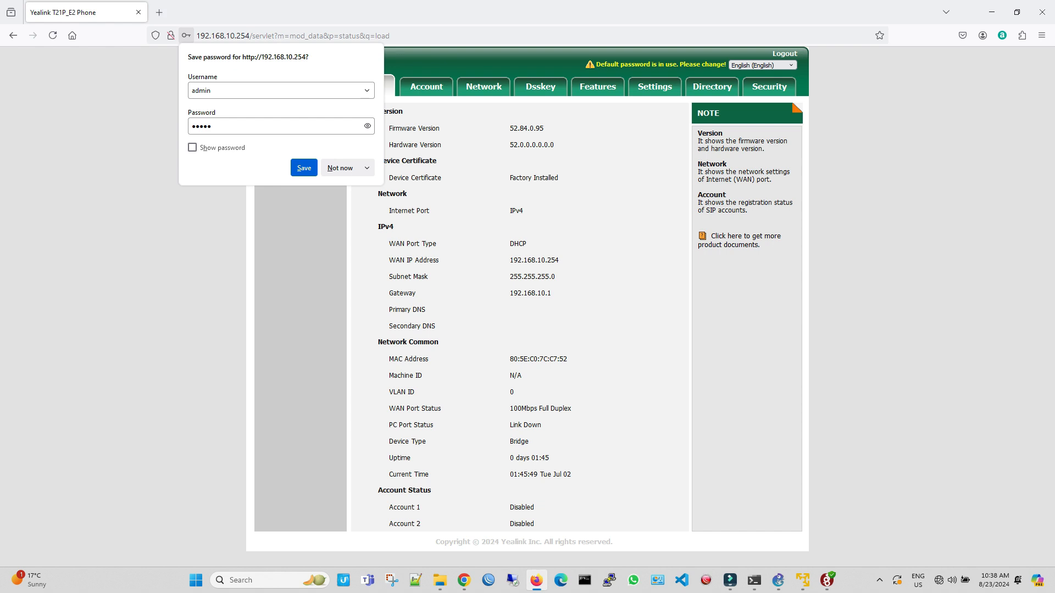
click(340, 168)
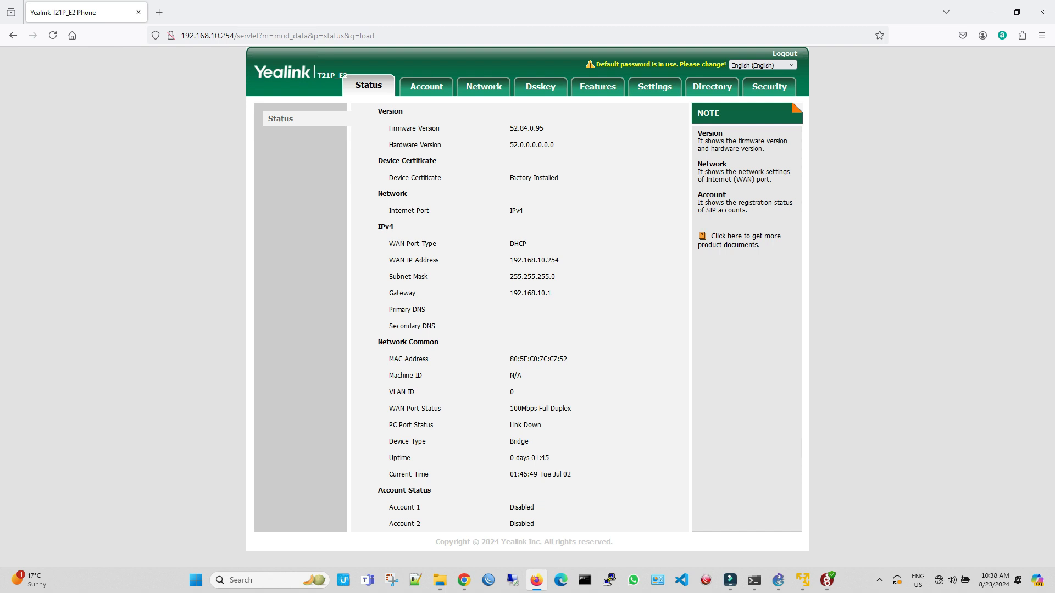
click(879, 580)
click(879, 580)
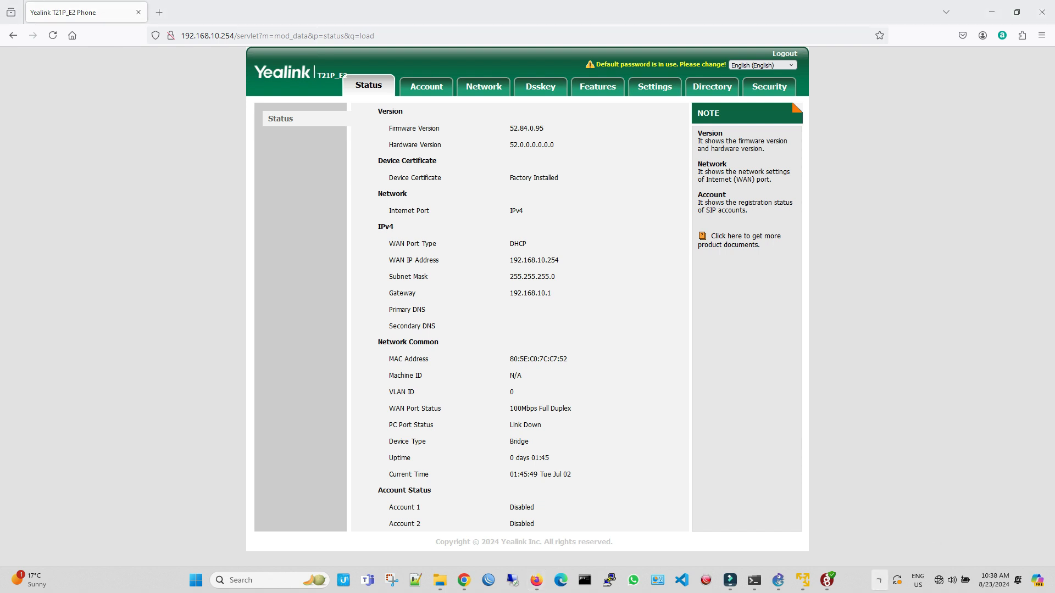
click(880, 580)
right_click(836, 525)
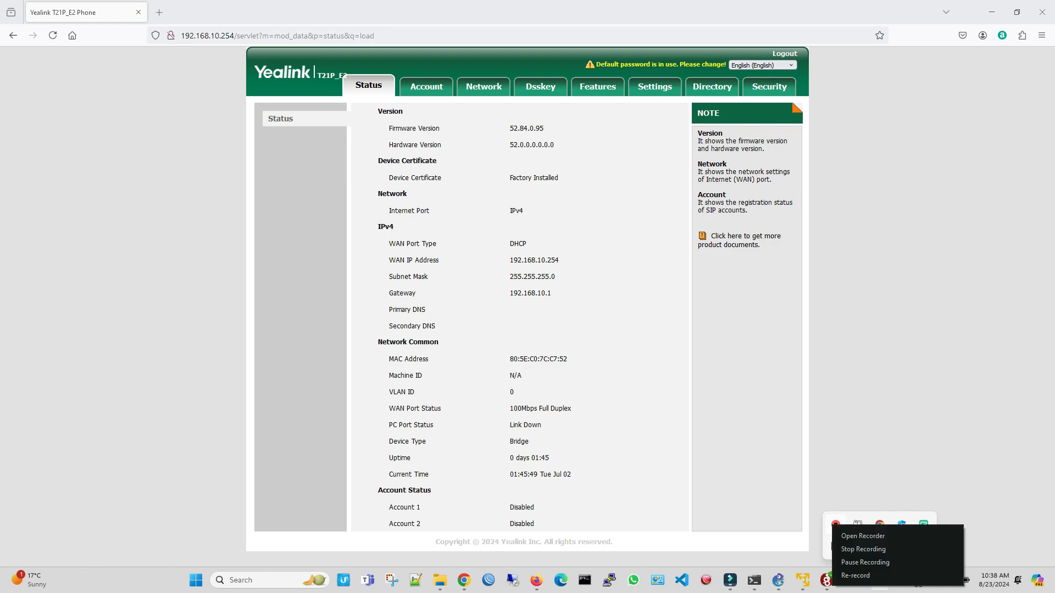